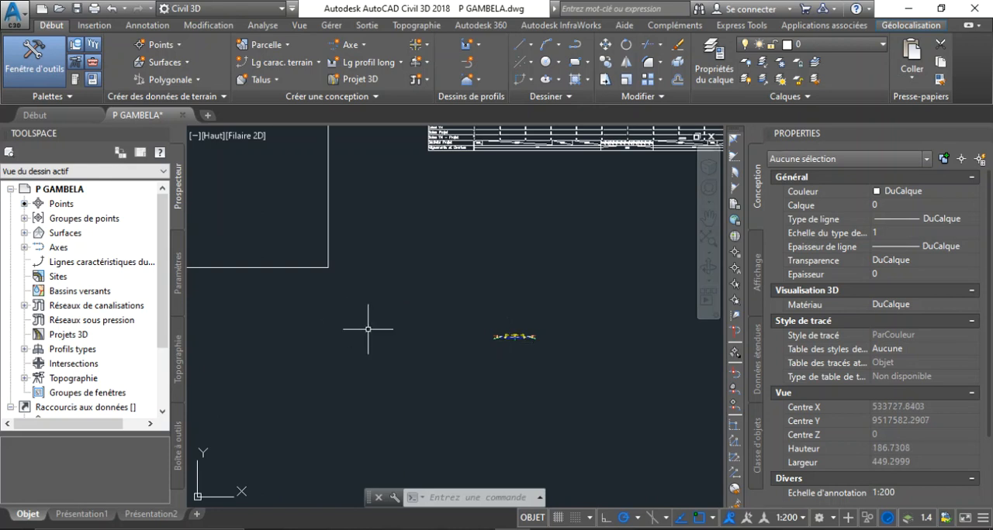
Step: Examine the typical cross-section's sidewalk, curb and daylight slope connection points up close
{"action": "scroll", "coordinate": [307, 211], "scroll_direction": "up", "scroll_amount": 4}
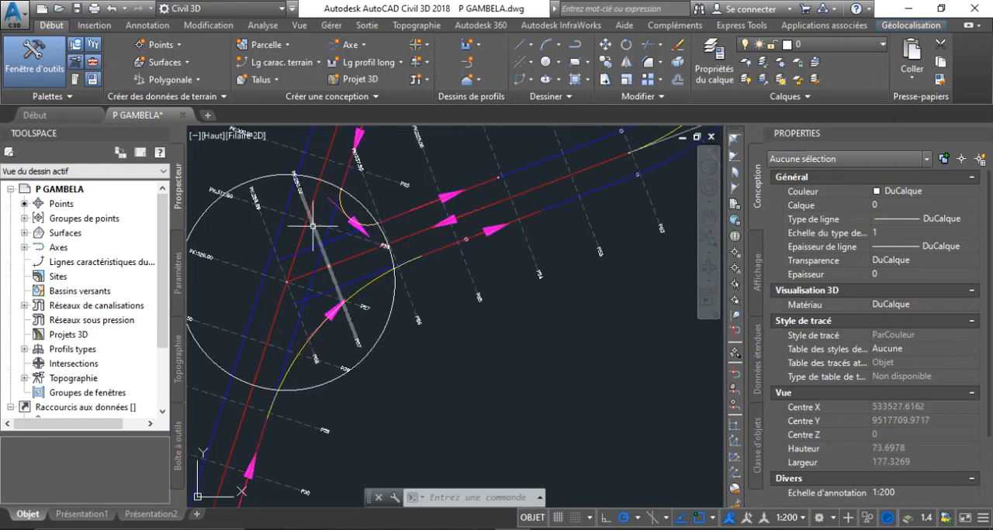
{"action": "scroll", "coordinate": [320, 290], "scroll_direction": "down", "scroll_amount": 4}
{"action": "scroll", "coordinate": [532, 414], "scroll_direction": "up", "scroll_amount": 1}
{"action": "scroll", "coordinate": [524, 388], "scroll_direction": "up", "scroll_amount": 10}
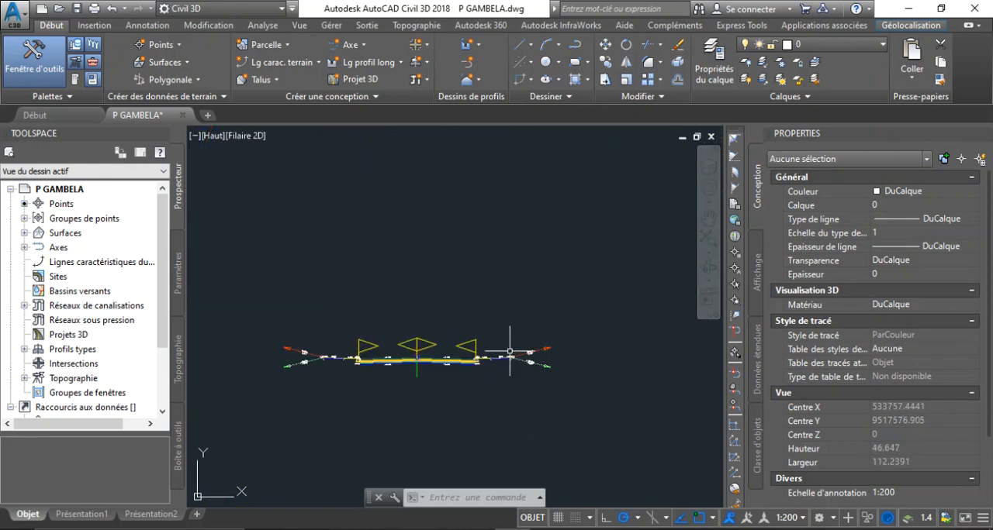
{"action": "scroll", "coordinate": [518, 361], "scroll_direction": "up", "scroll_amount": 10}
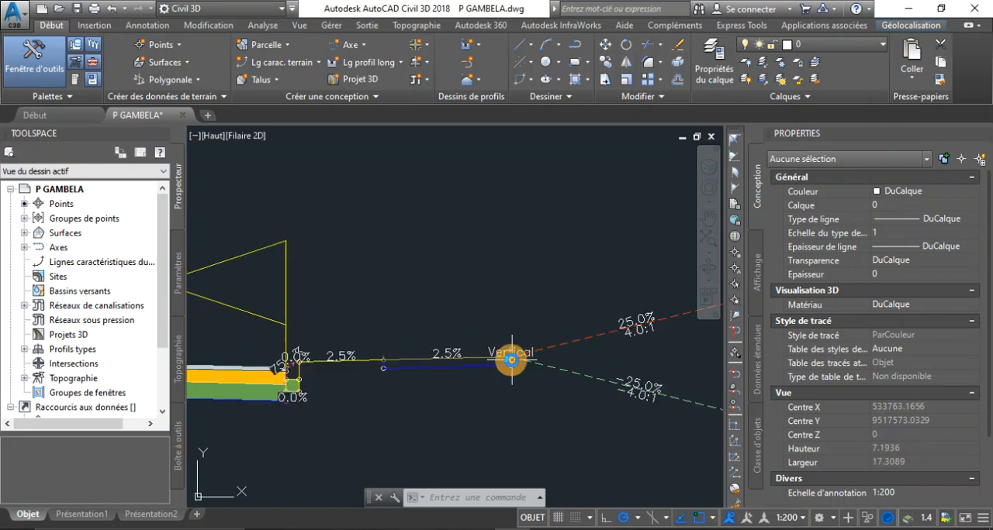
{"action": "scroll", "coordinate": [508, 357], "scroll_direction": "up", "scroll_amount": 6}
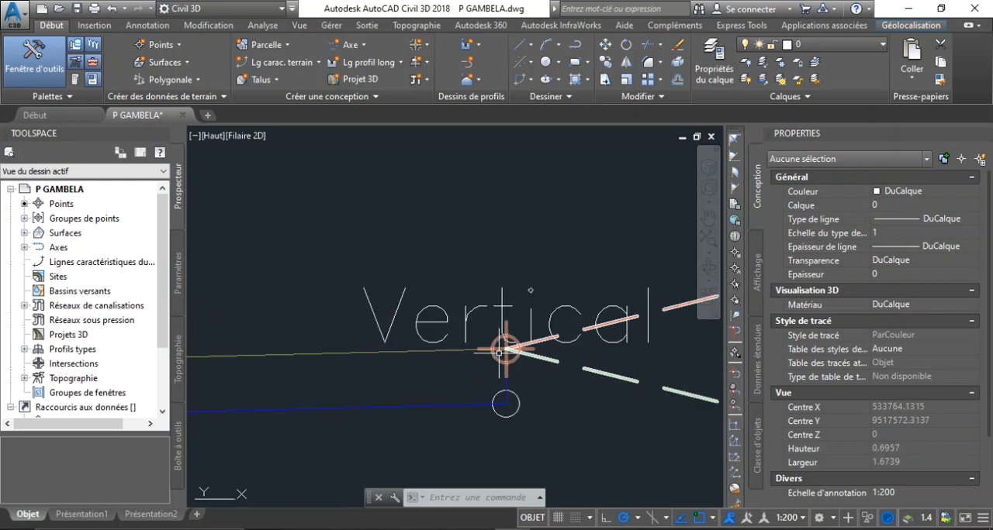
{"action": "scroll", "coordinate": [496, 353], "scroll_direction": "down", "scroll_amount": 6}
{"action": "scroll", "coordinate": [550, 352], "scroll_direction": "down", "scroll_amount": 2}
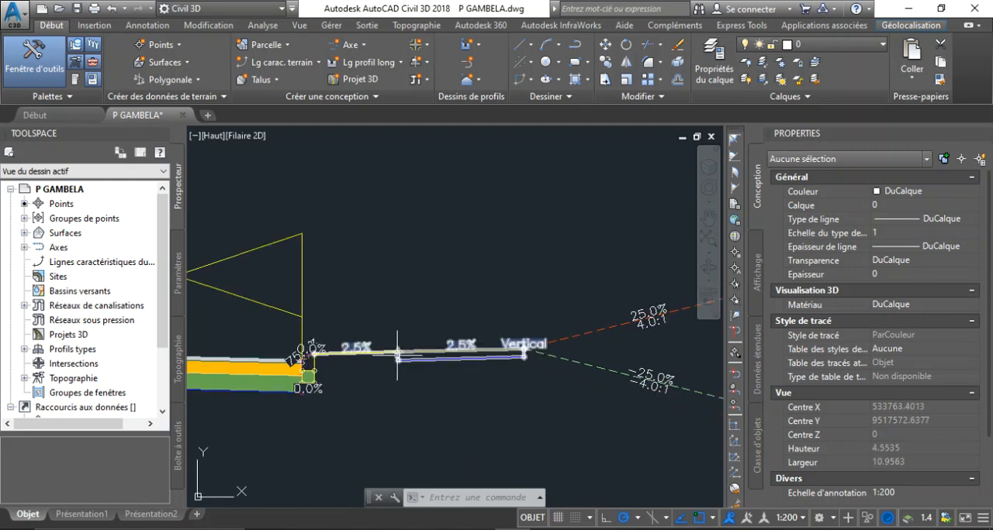
{"action": "scroll", "coordinate": [397, 355], "scroll_direction": "up", "scroll_amount": 6}
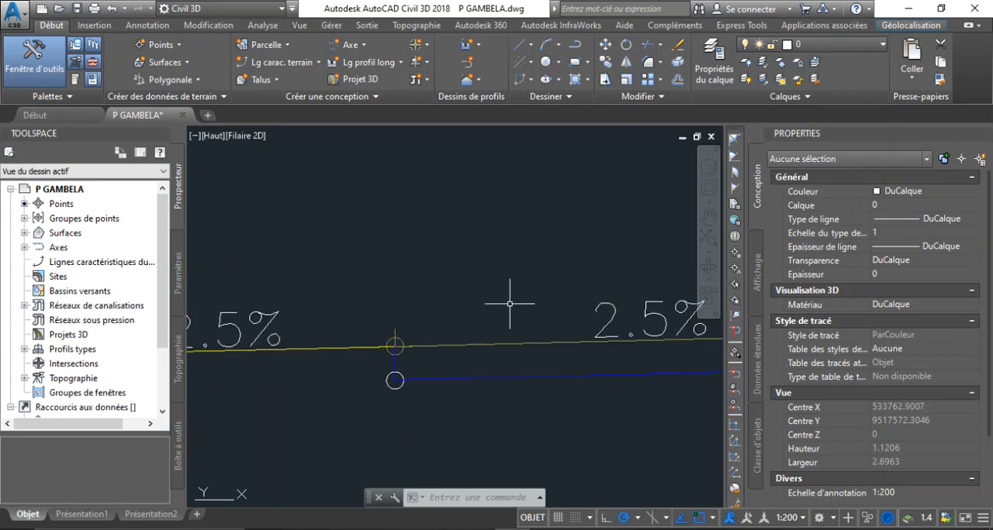
{"action": "scroll", "coordinate": [509, 304], "scroll_direction": "down", "scroll_amount": 4}
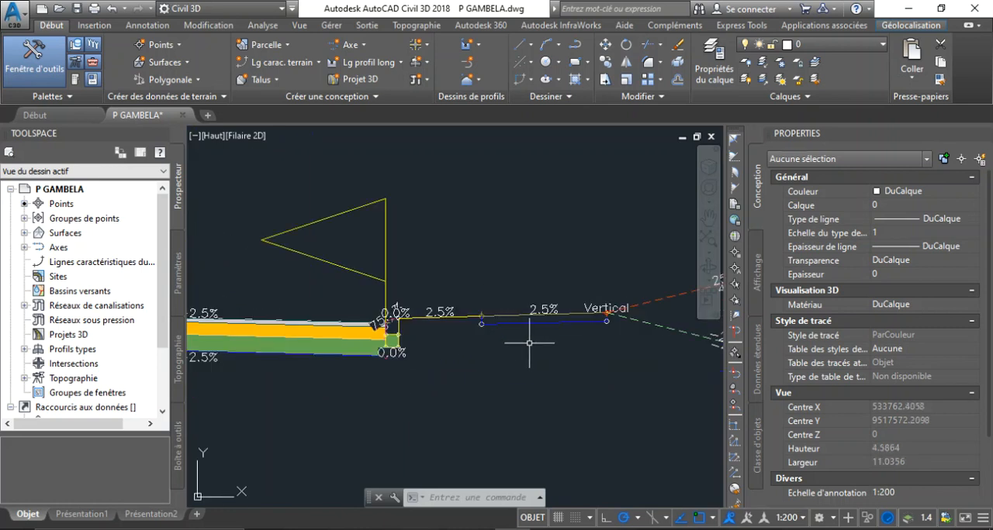
{"action": "scroll", "coordinate": [481, 326], "scroll_direction": "up", "scroll_amount": 8}
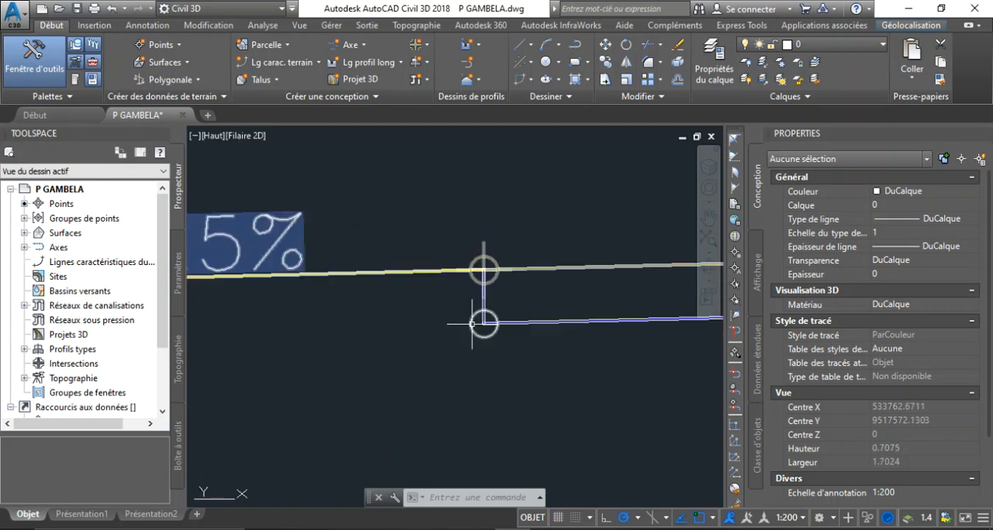
{"action": "scroll", "coordinate": [477, 325], "scroll_direction": "down", "scroll_amount": 1}
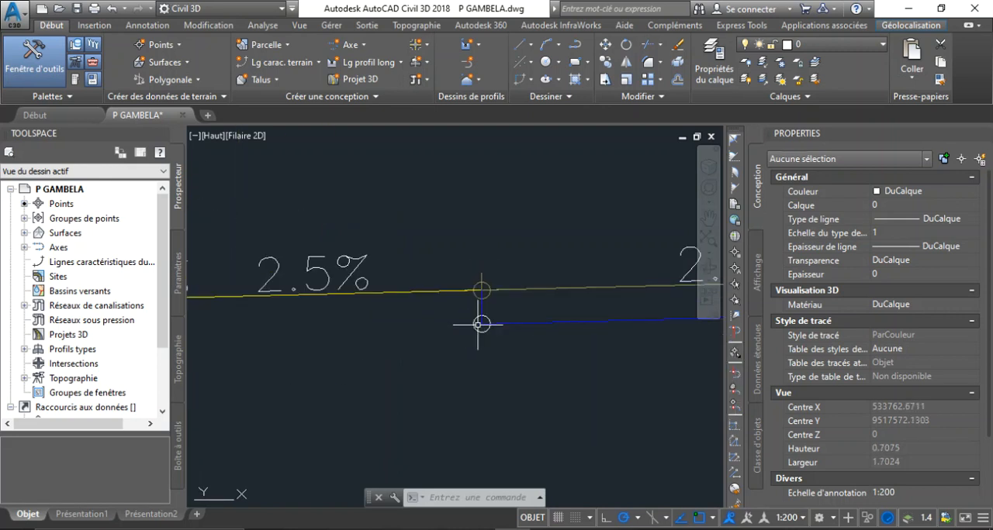
{"action": "mouse_move", "coordinate": [481, 324]}
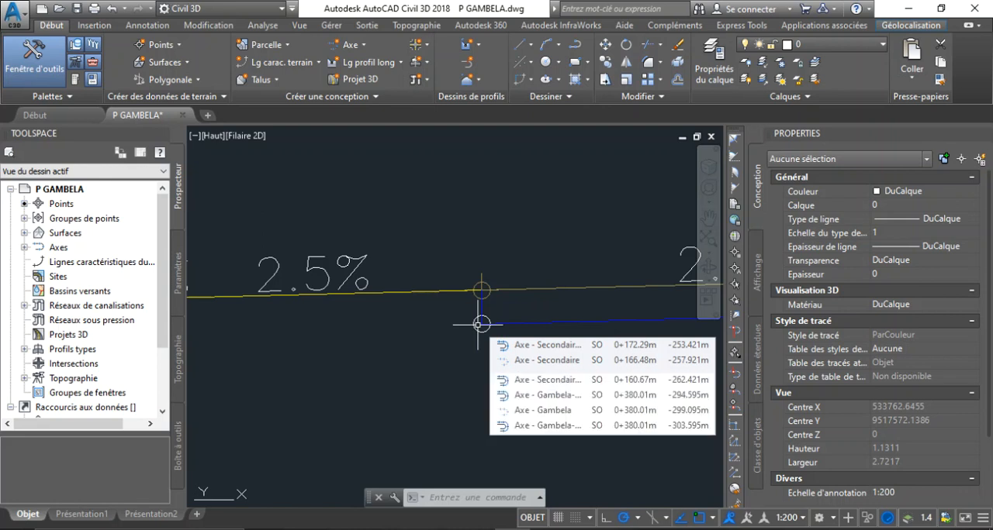
{"action": "scroll", "coordinate": [482, 323], "scroll_direction": "down", "scroll_amount": 3}
{"action": "scroll", "coordinate": [508, 297], "scroll_direction": "up", "scroll_amount": 2}
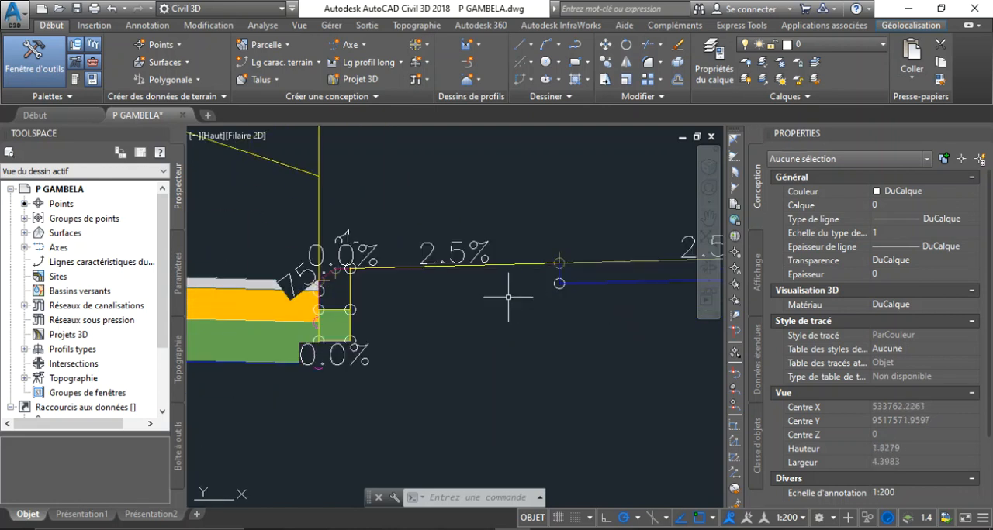
{"action": "scroll", "coordinate": [555, 285], "scroll_direction": "down", "scroll_amount": 5}
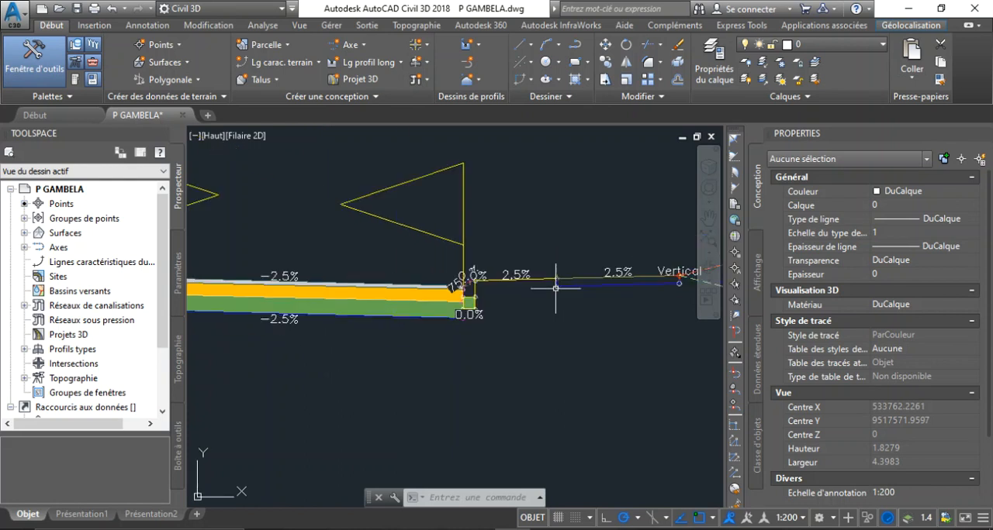
Step: Review the whole typical cross-section and its location relative to the plan and the longitudinal profiles
{"action": "scroll", "coordinate": [505, 282], "scroll_direction": "down", "scroll_amount": 3}
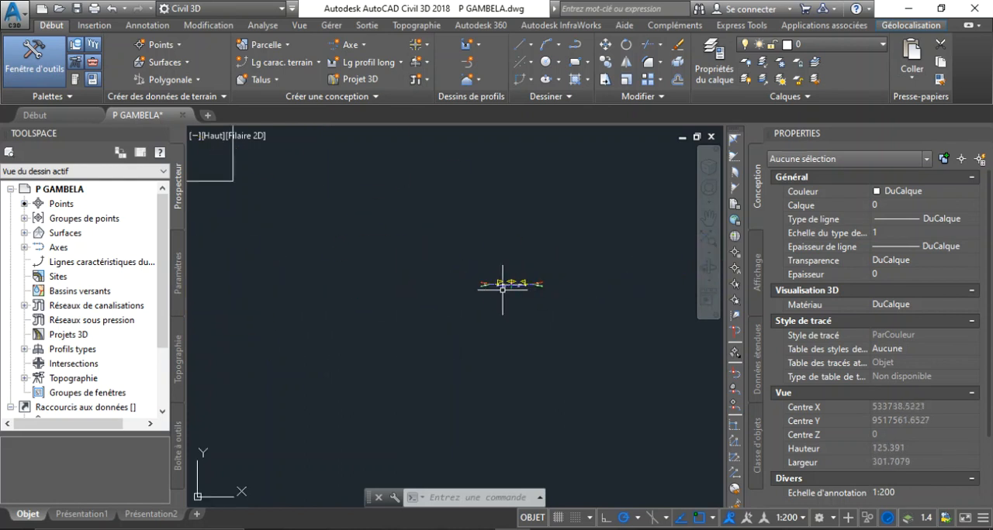
{"action": "scroll", "coordinate": [505, 282], "scroll_direction": "up", "scroll_amount": 4}
{"action": "scroll", "coordinate": [413, 299], "scroll_direction": "down", "scroll_amount": 1}
{"action": "scroll", "coordinate": [454, 283], "scroll_direction": "up", "scroll_amount": 2}
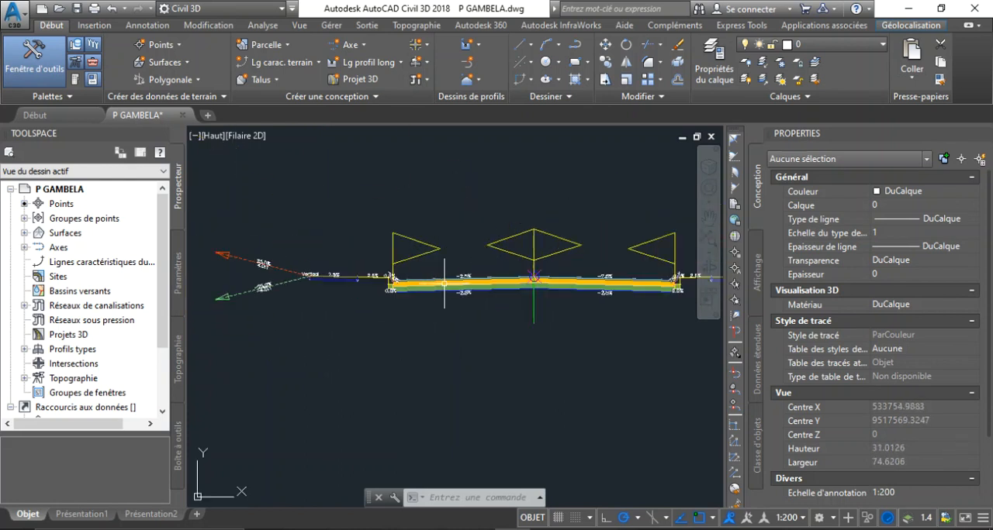
{"action": "scroll", "coordinate": [516, 324], "scroll_direction": "down", "scroll_amount": 7}
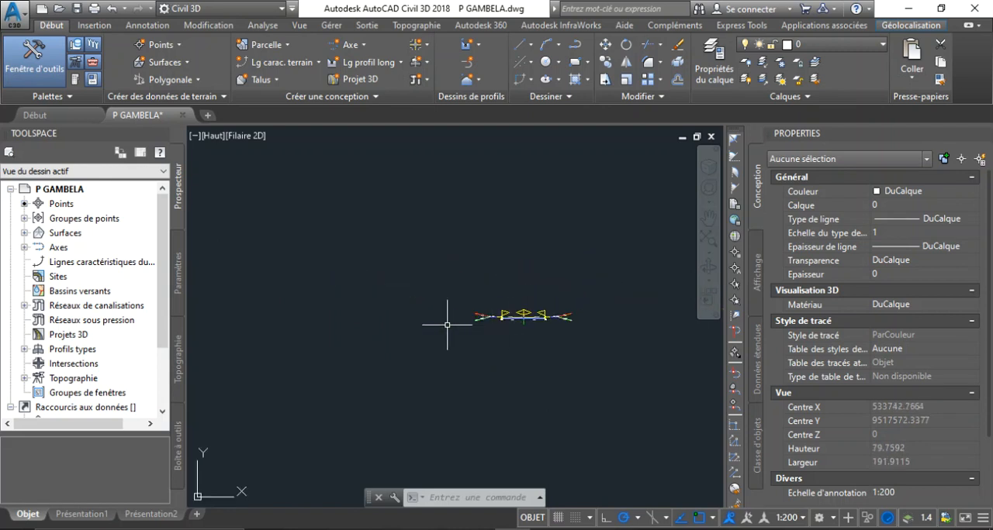
{"action": "scroll", "coordinate": [357, 225], "scroll_direction": "down", "scroll_amount": 2}
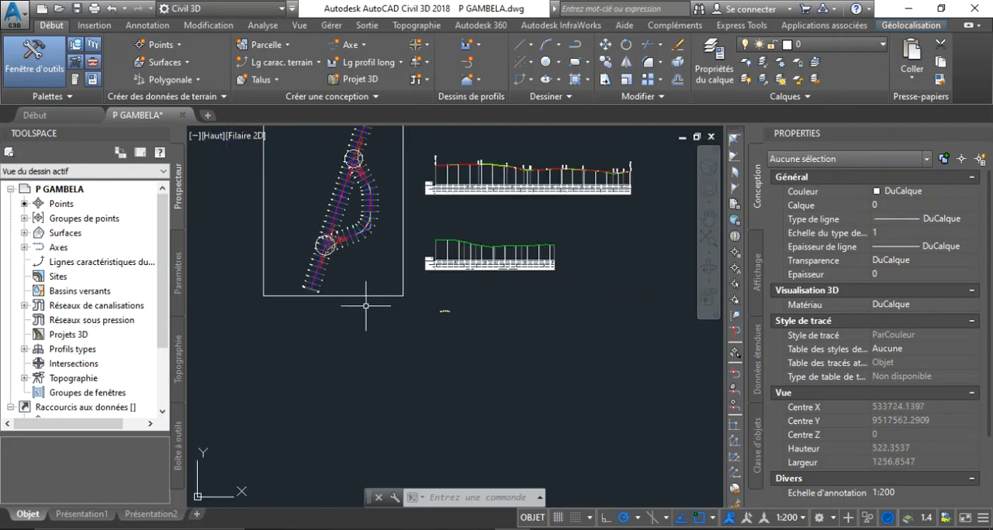
{"action": "scroll", "coordinate": [361, 225], "scroll_direction": "up", "scroll_amount": 4}
{"action": "scroll", "coordinate": [361, 225], "scroll_direction": "down", "scroll_amount": 4}
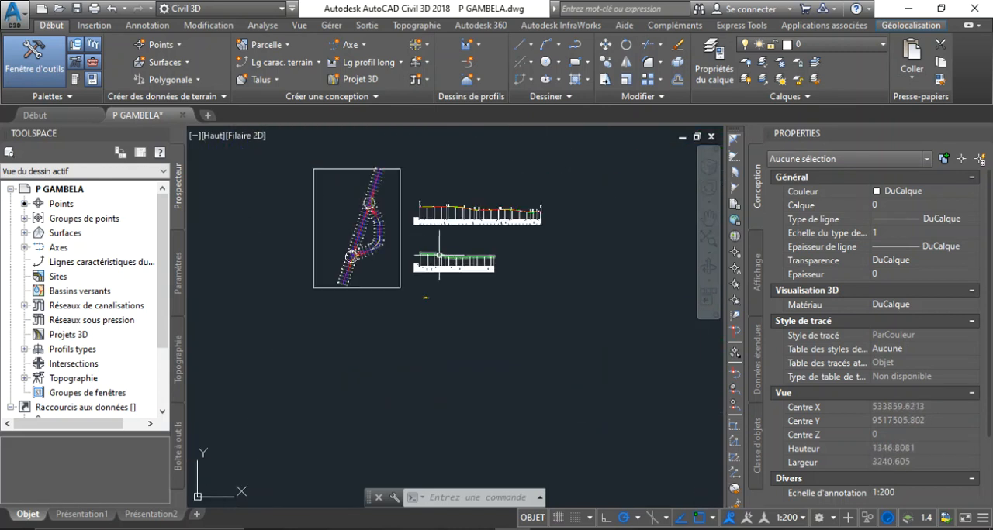
{"action": "scroll", "coordinate": [439, 263], "scroll_direction": "up", "scroll_amount": 10}
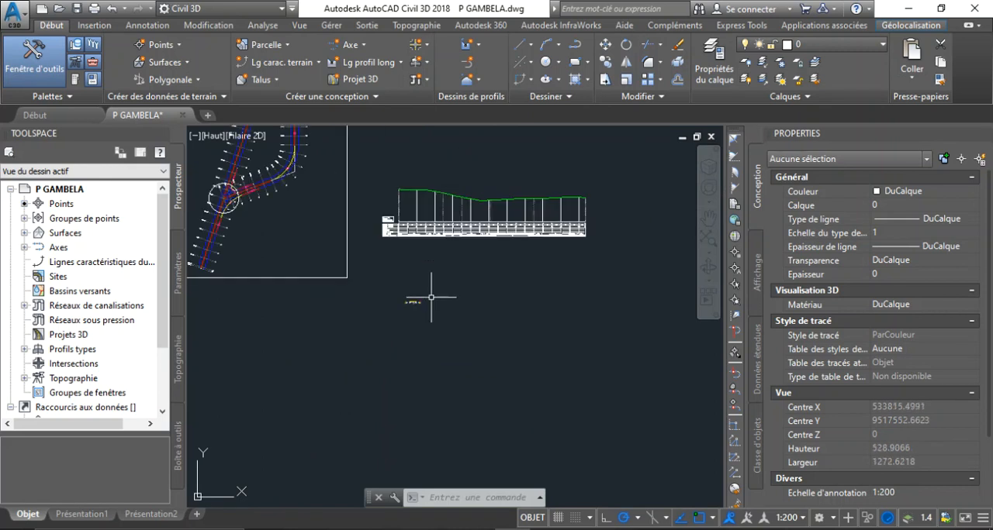
Step: Start a new corridor named Projet 3D, keeping the style P3D and the alignment Axe - Gambela
{"action": "left_click", "coordinate": [359, 79]}
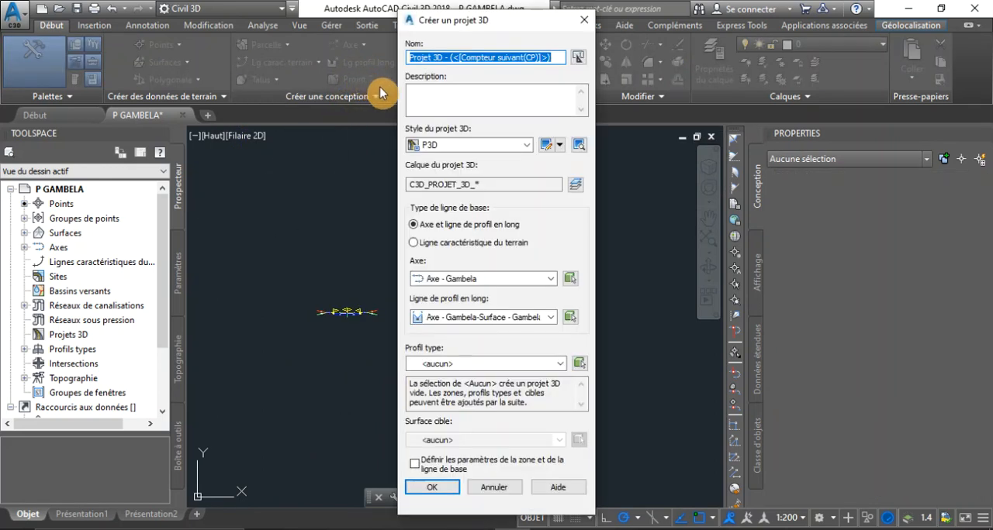
{"action": "left_click_drag", "start_coordinate": [549, 57], "coordinate": [445, 56]}
{"action": "key", "text": "BackSpace"}
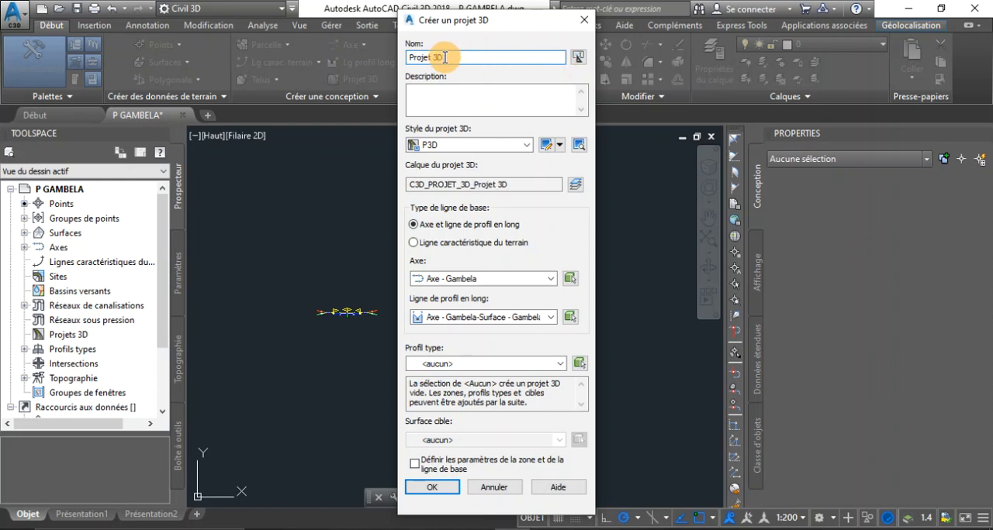
{"action": "left_click", "coordinate": [527, 145]}
{"action": "left_click", "coordinate": [526, 146]}
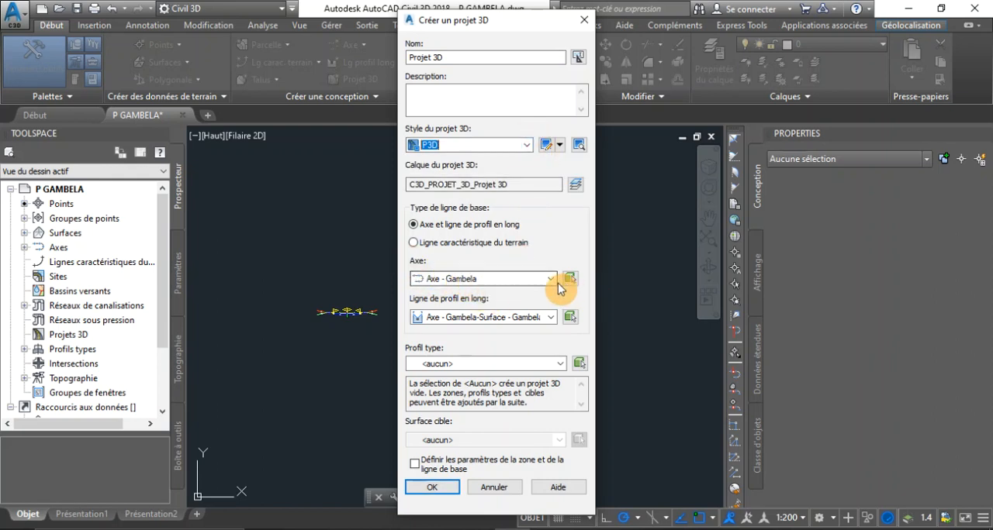
{"action": "left_click", "coordinate": [551, 278]}
{"action": "left_click", "coordinate": [553, 285]}
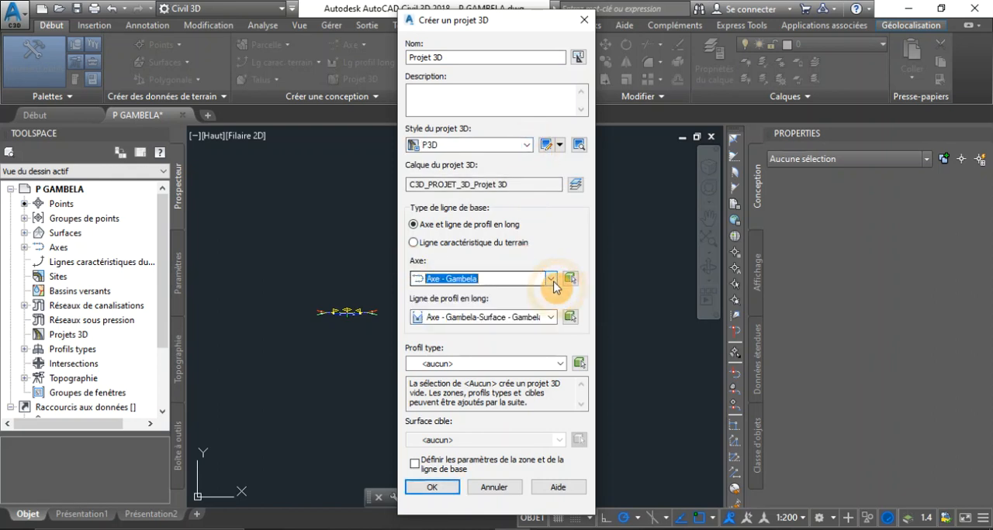
{"action": "left_click", "coordinate": [552, 279]}
{"action": "left_click", "coordinate": [554, 292]}
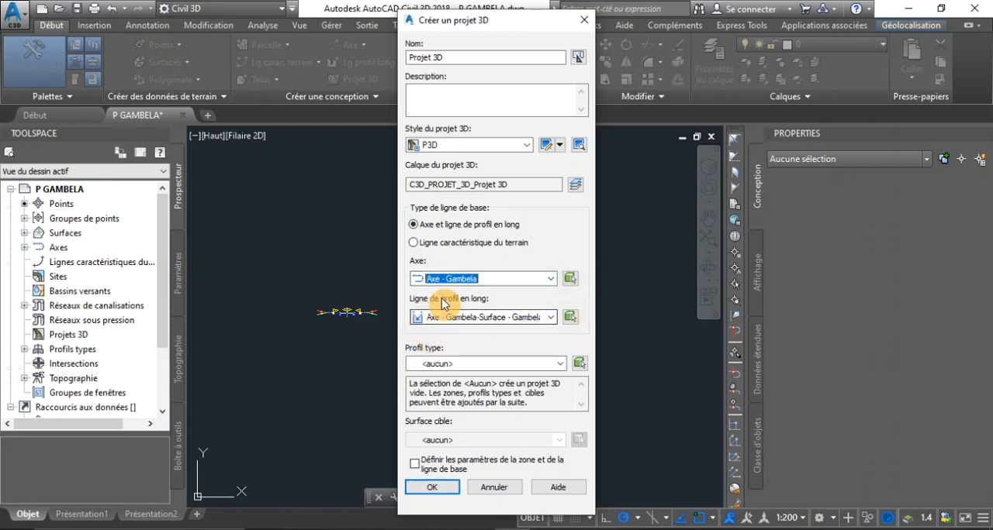
Step: Set the new corridor's longitudinal profile to Ligne Rouge Axe Gambela
{"action": "left_click", "coordinate": [550, 319]}
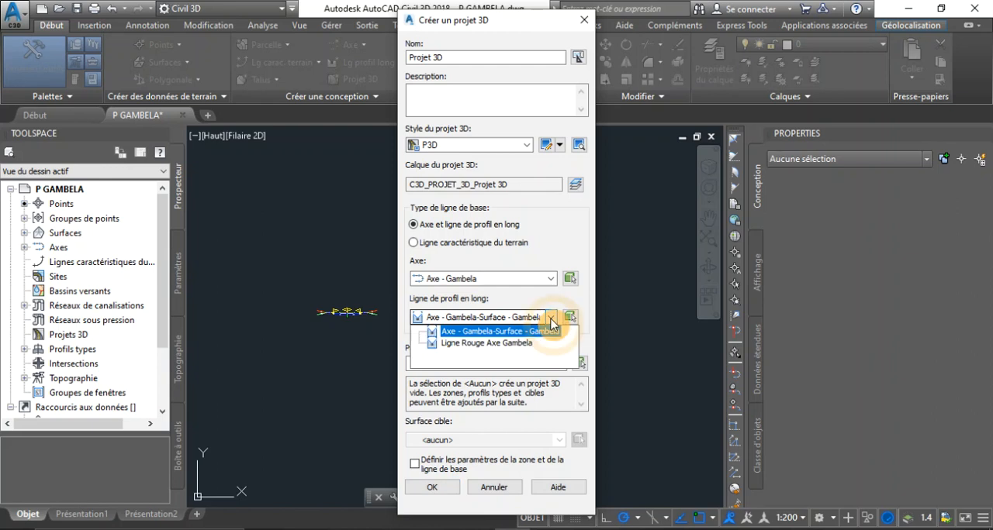
{"action": "left_click", "coordinate": [487, 343]}
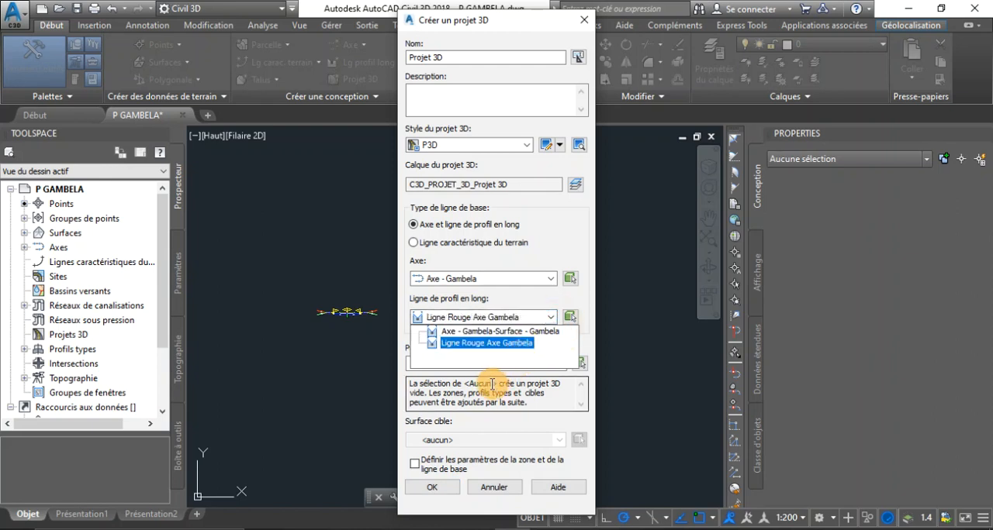
{"action": "left_click", "coordinate": [464, 346]}
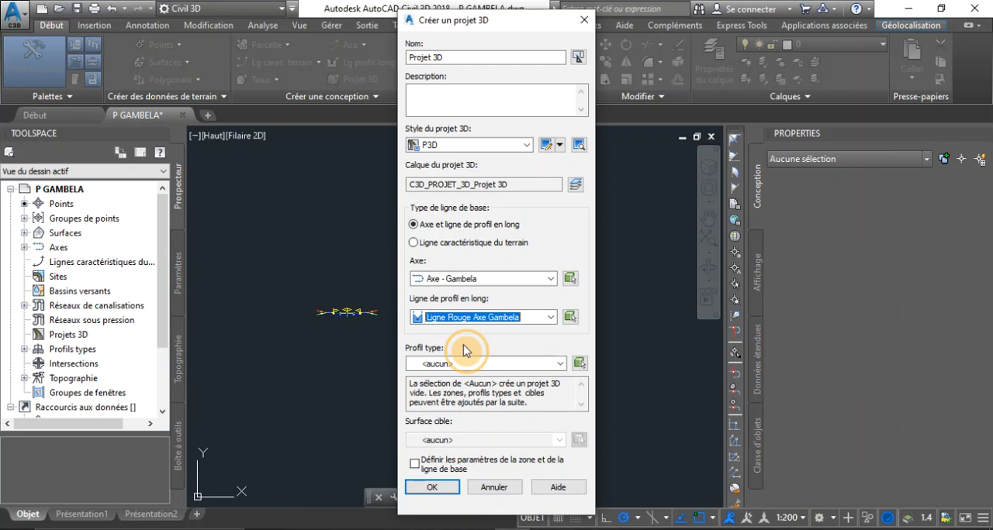
{"action": "left_click", "coordinate": [546, 318]}
{"action": "left_click", "coordinate": [500, 349]}
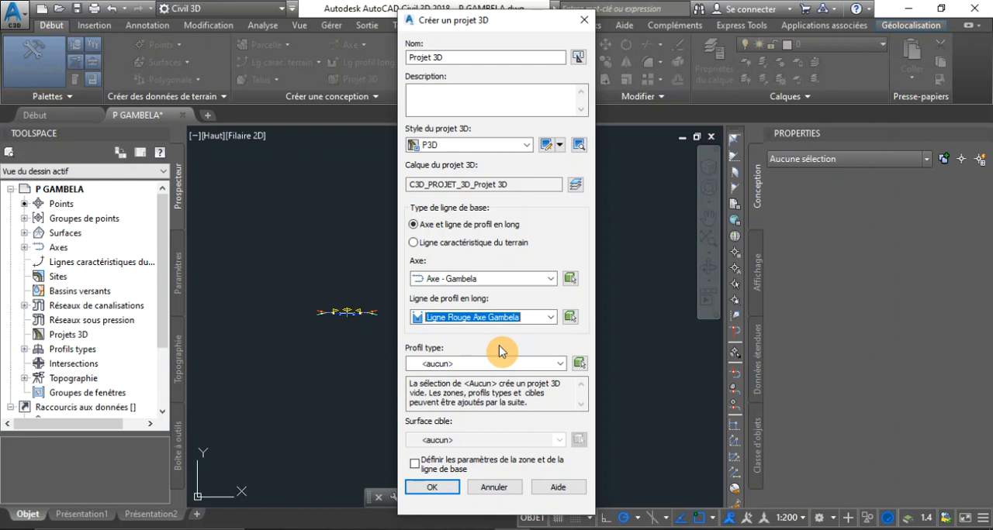
{"action": "left_click", "coordinate": [550, 317]}
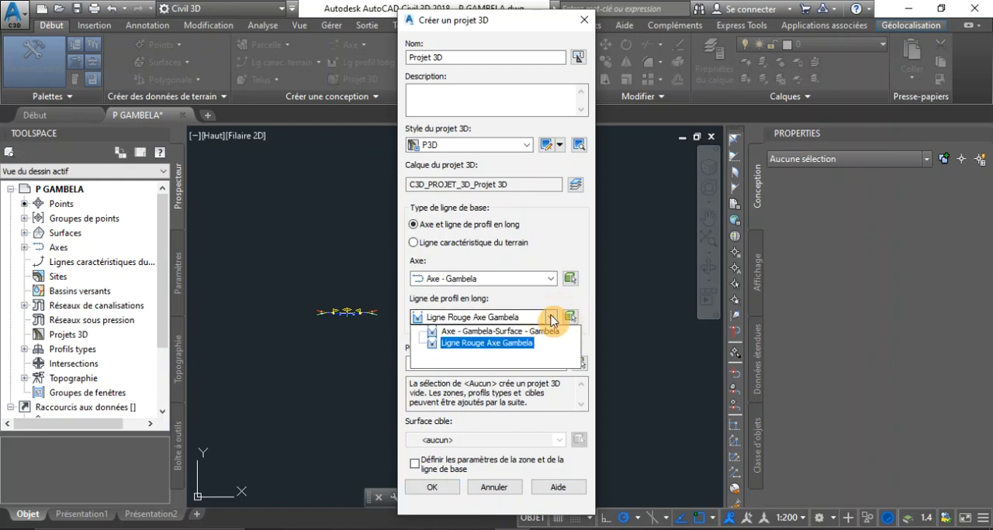
{"action": "left_click", "coordinate": [481, 342]}
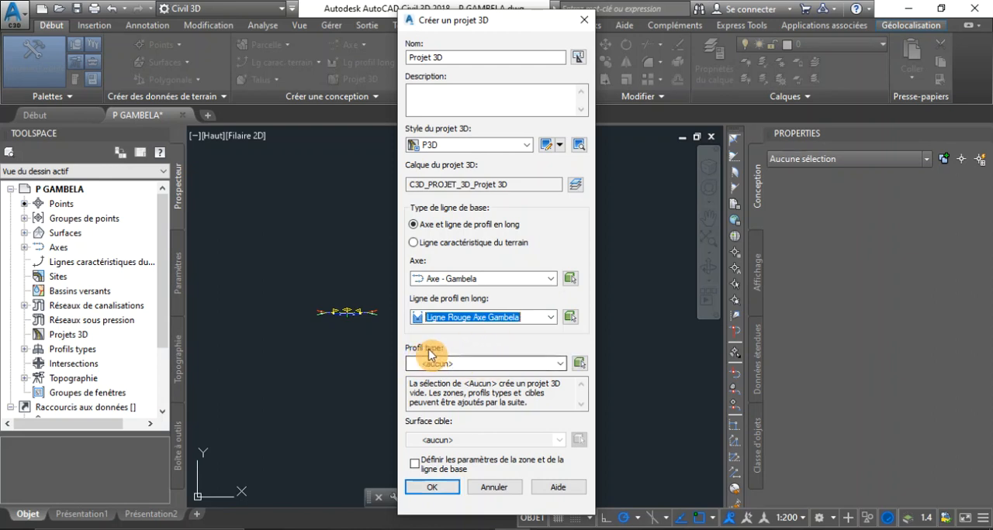
Step: Assign the assembly Profil en travers Type Axe Gambela and the target surface Surface - Gambela, and confirm the corridor definition
{"action": "left_click", "coordinate": [560, 363]}
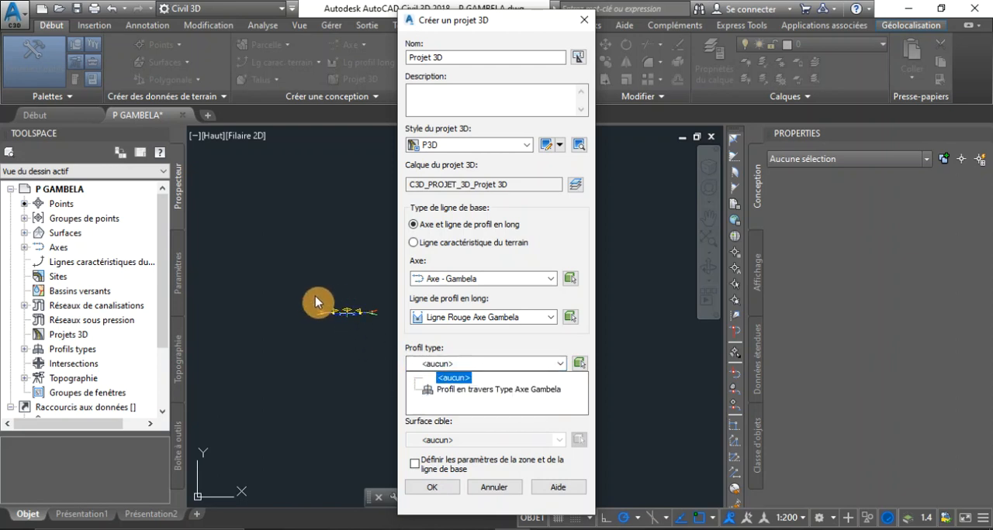
{"action": "left_click", "coordinate": [496, 390]}
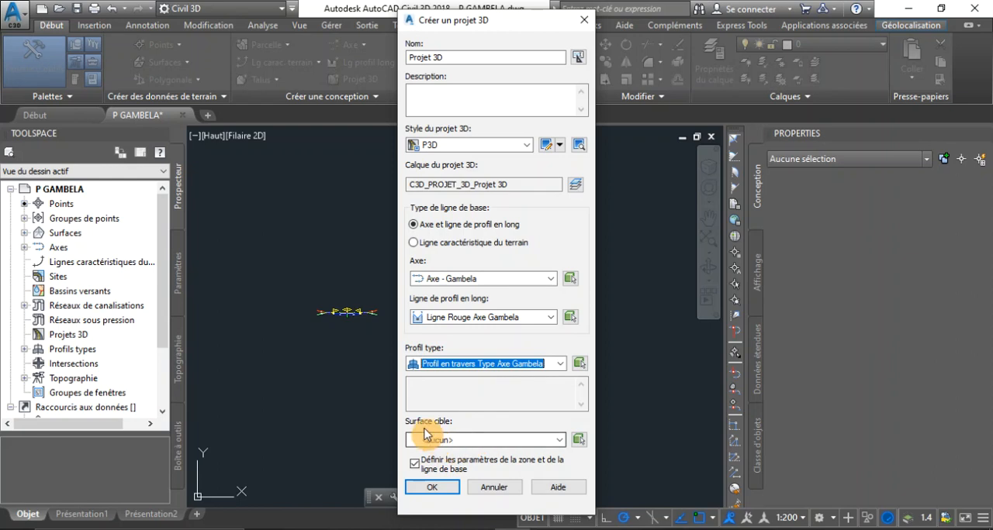
{"action": "left_click", "coordinate": [559, 439]}
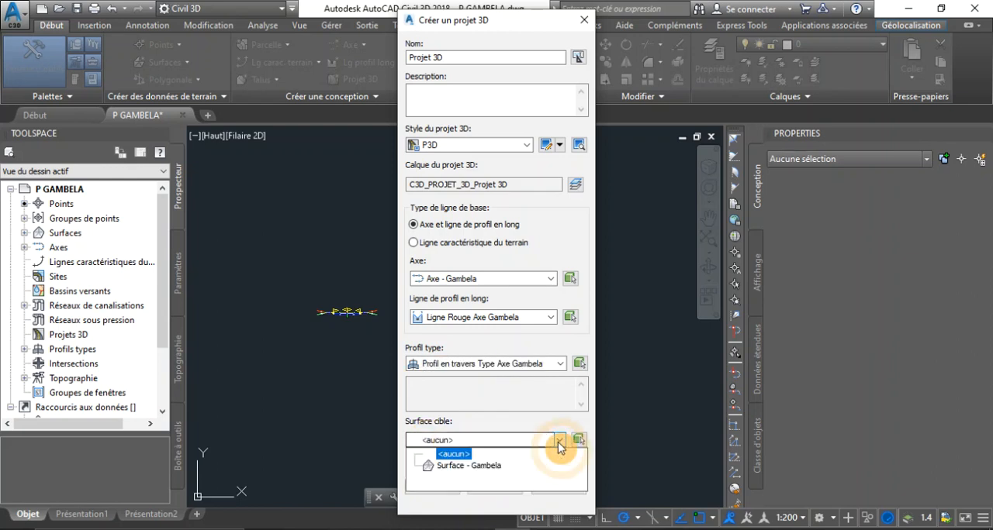
{"action": "left_click", "coordinate": [467, 466]}
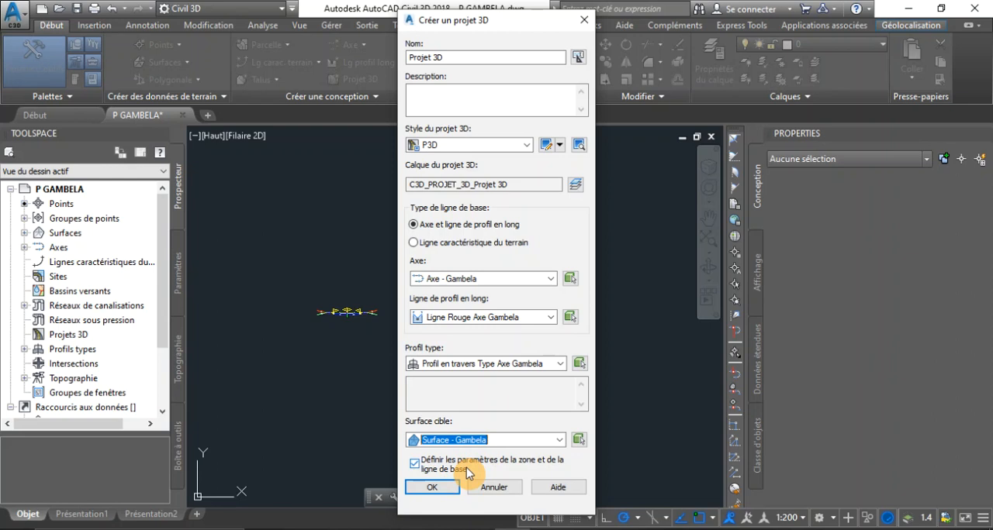
{"action": "left_click", "coordinate": [457, 486]}
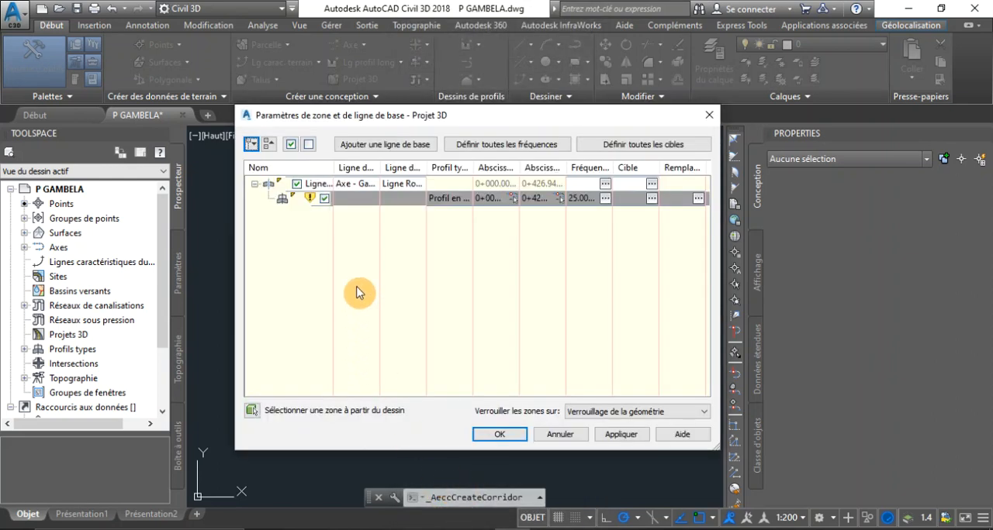
Step: Check the target mapping of Projet 3D and the options for adding another baseline
{"action": "left_click", "coordinate": [697, 144]}
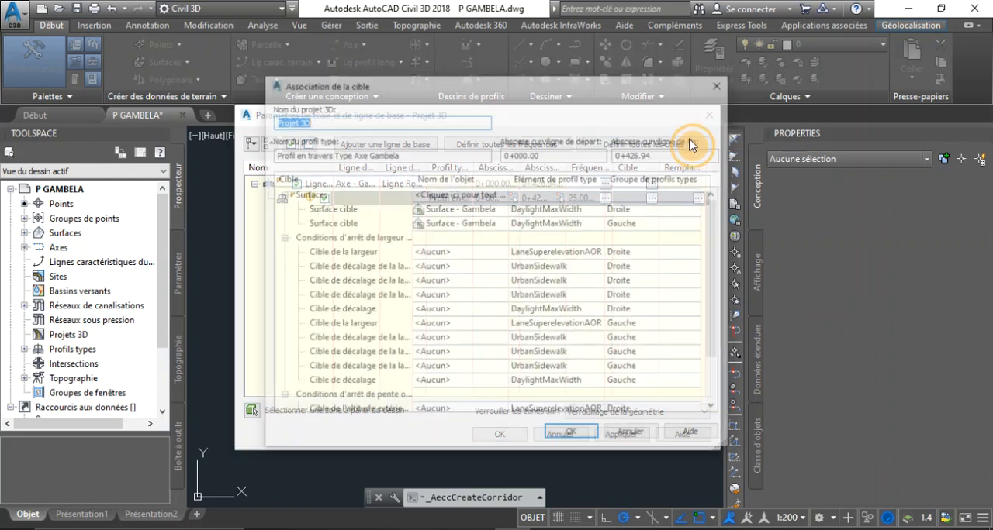
{"action": "left_click", "coordinate": [720, 83]}
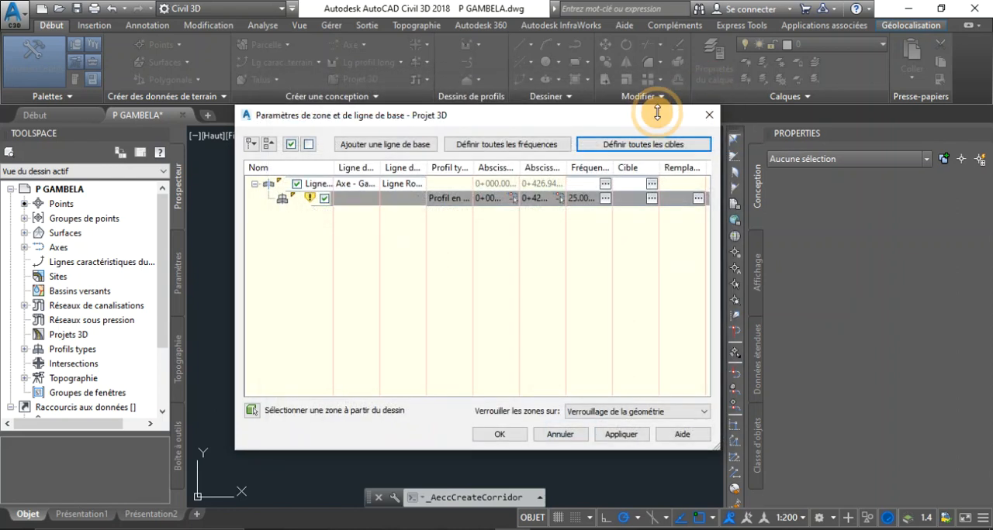
{"action": "left_click", "coordinate": [417, 146]}
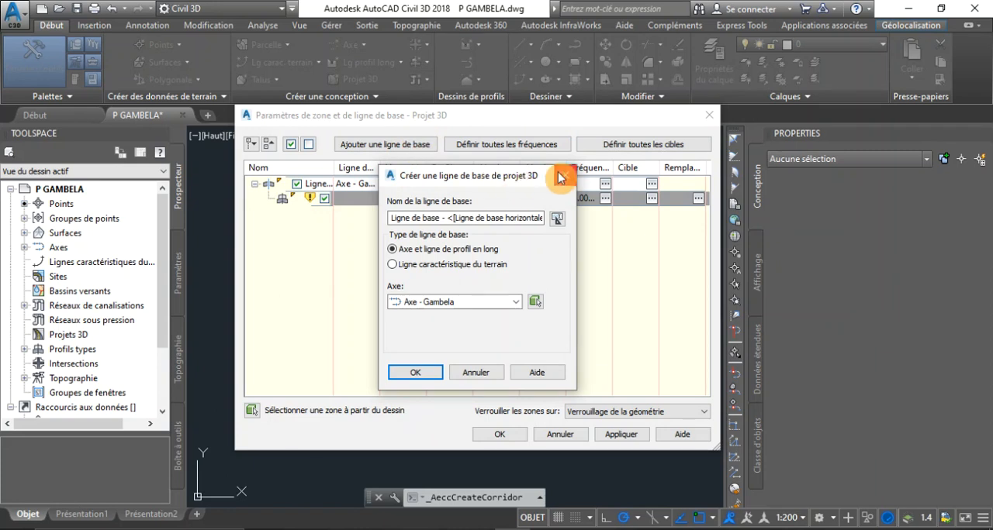
{"action": "left_click", "coordinate": [567, 169]}
Step: In the assembly frequencies for all regions, set the spacing along tangents and the curve increment to 12.5 m
{"action": "left_click", "coordinate": [512, 147]}
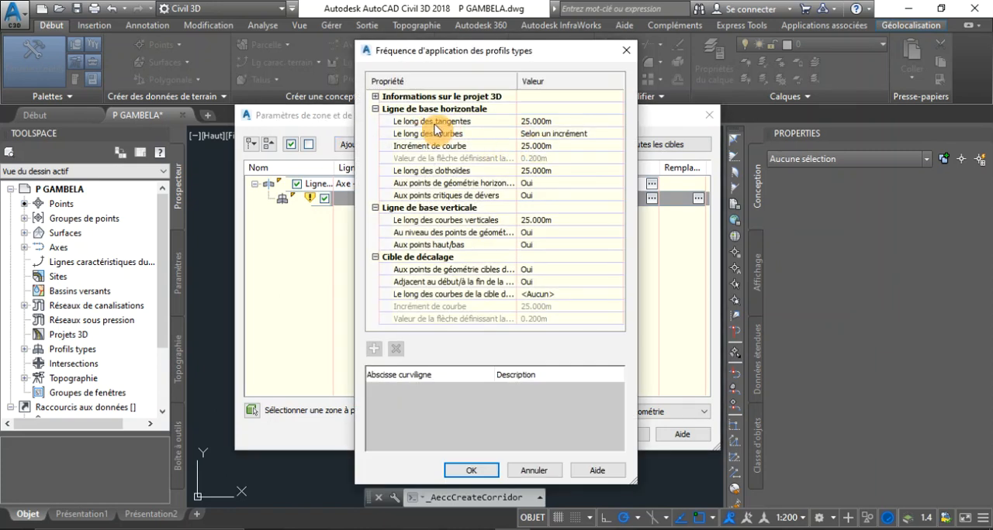
{"action": "left_click", "coordinate": [376, 98]}
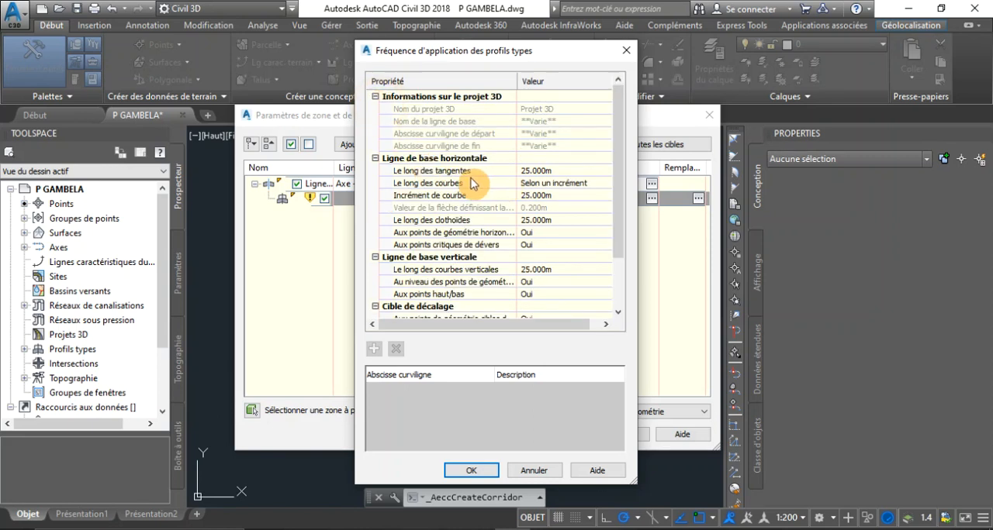
{"action": "left_click", "coordinate": [553, 170]}
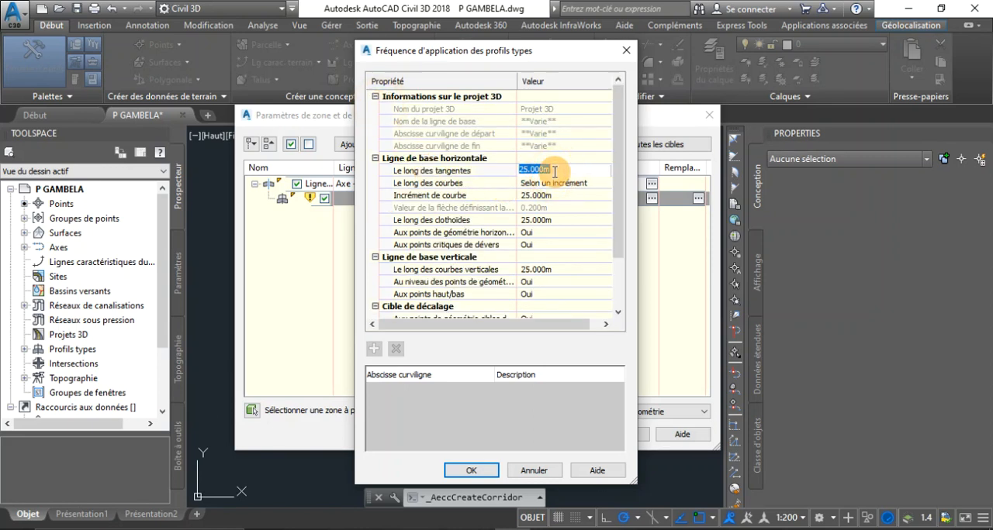
{"action": "type", "text": "1"}
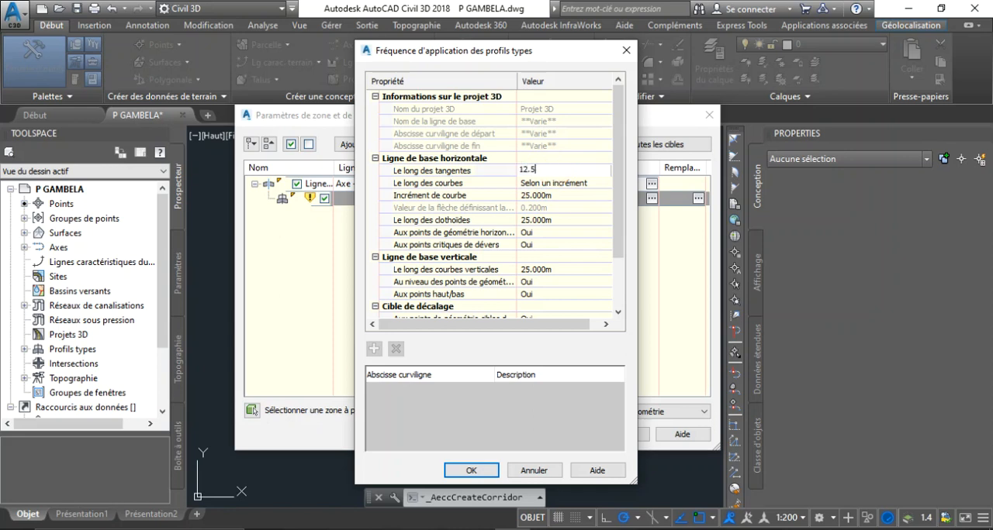
{"action": "type", "text": "2.5"}
{"action": "left_click", "coordinate": [568, 195]}
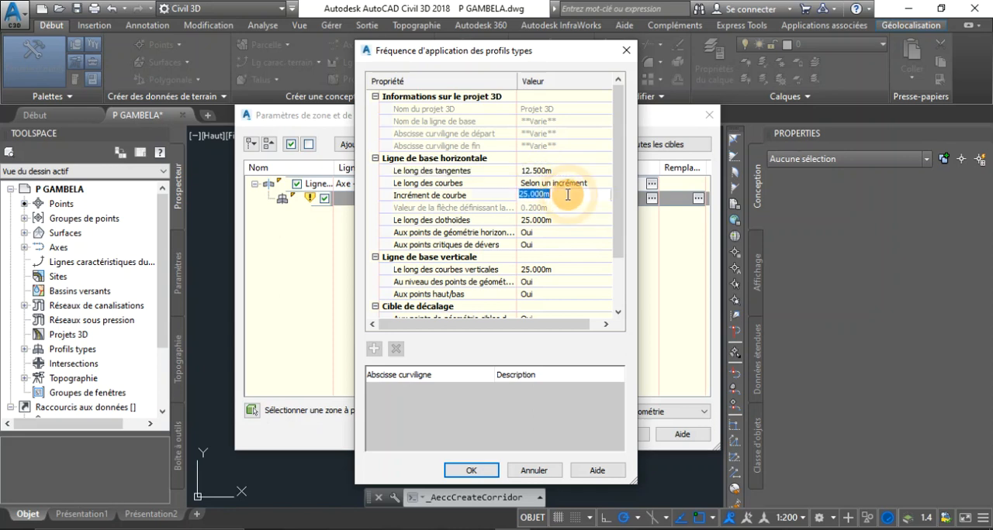
{"action": "type", "text": "12.5"}
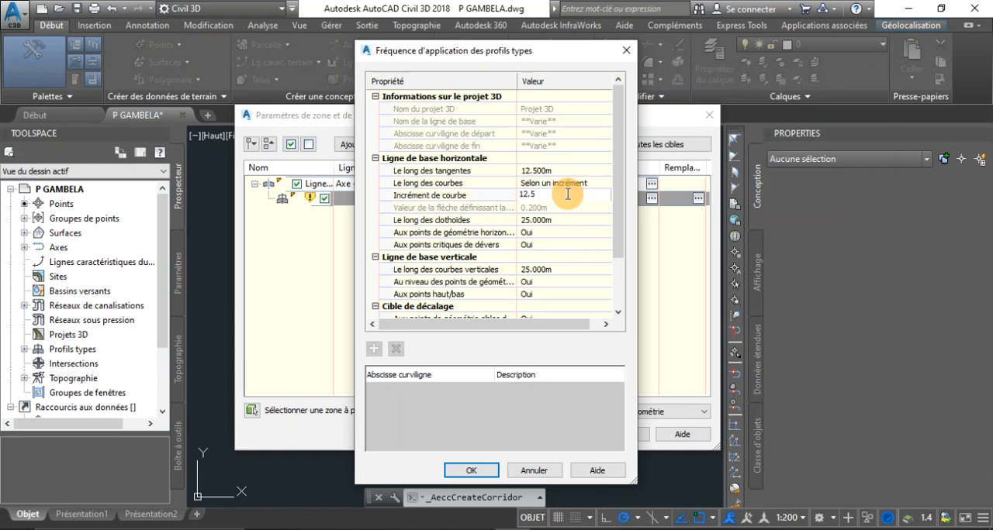
{"action": "key", "text": "Return"}
Step: Set the assembly frequency along spirals and along vertical curves to 12.5 m, and confirm the frequencies
{"action": "left_click", "coordinate": [555, 220]}
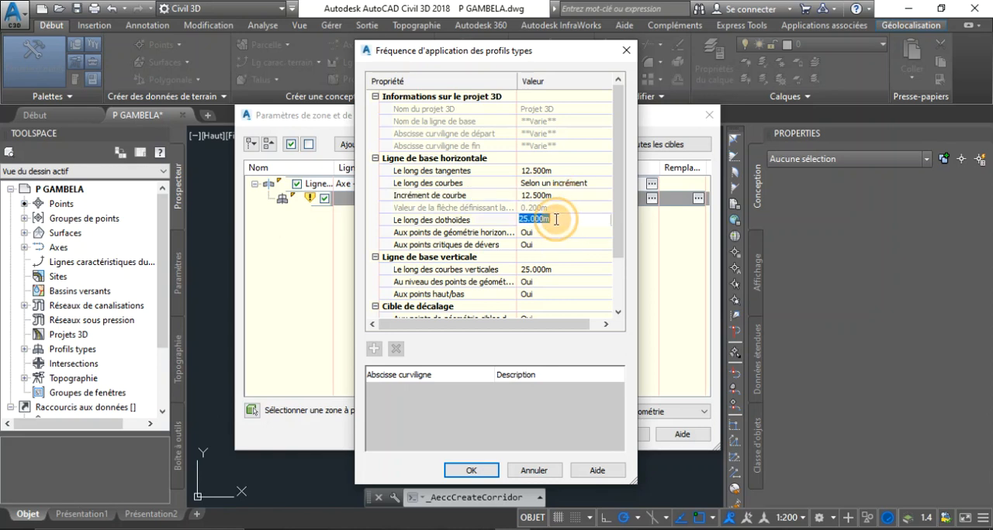
{"action": "type", "text": "12.5"}
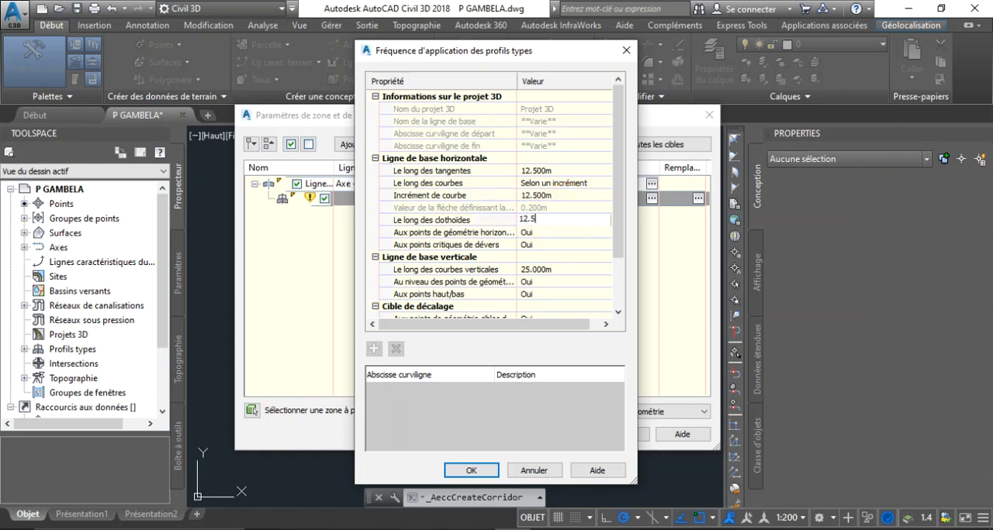
{"action": "key", "text": "Return"}
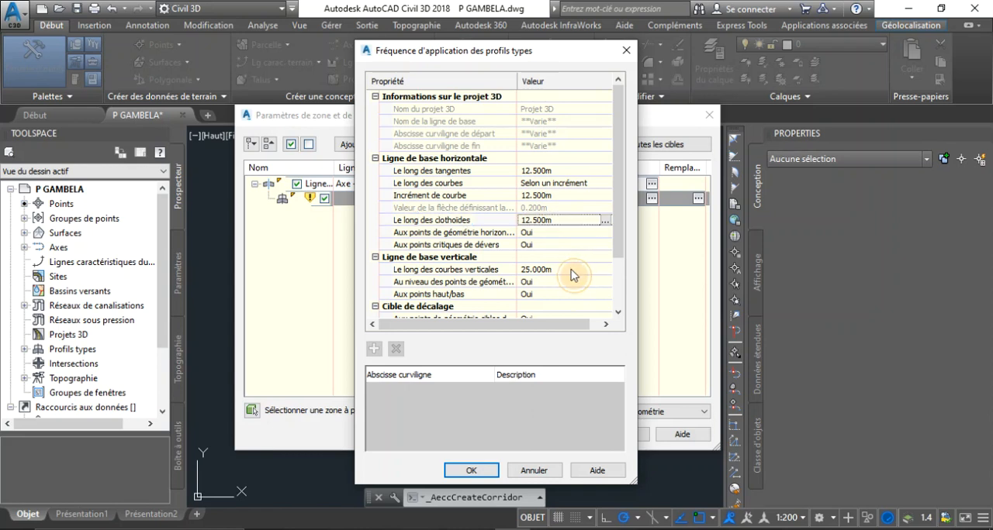
{"action": "left_click", "coordinate": [572, 269]}
{"action": "type", "text": "1"}
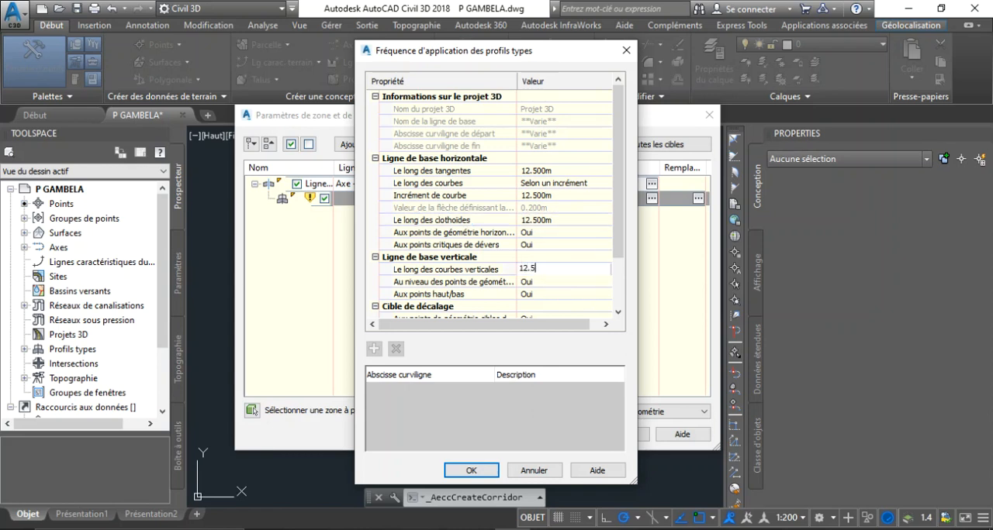
{"action": "type", "text": "2.5"}
{"action": "key", "text": "Return"}
{"action": "scroll", "coordinate": [570, 242], "scroll_direction": "down", "scroll_amount": 2}
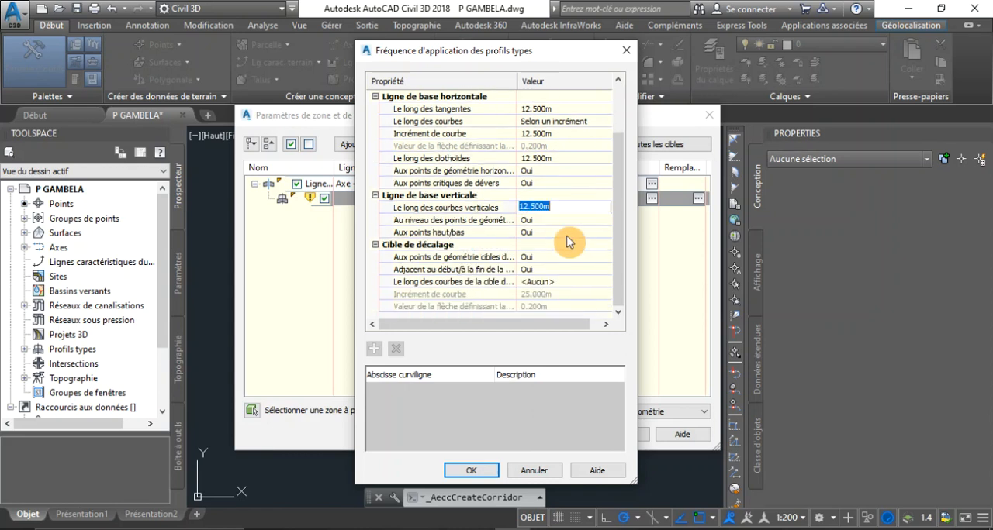
{"action": "left_click", "coordinate": [476, 471]}
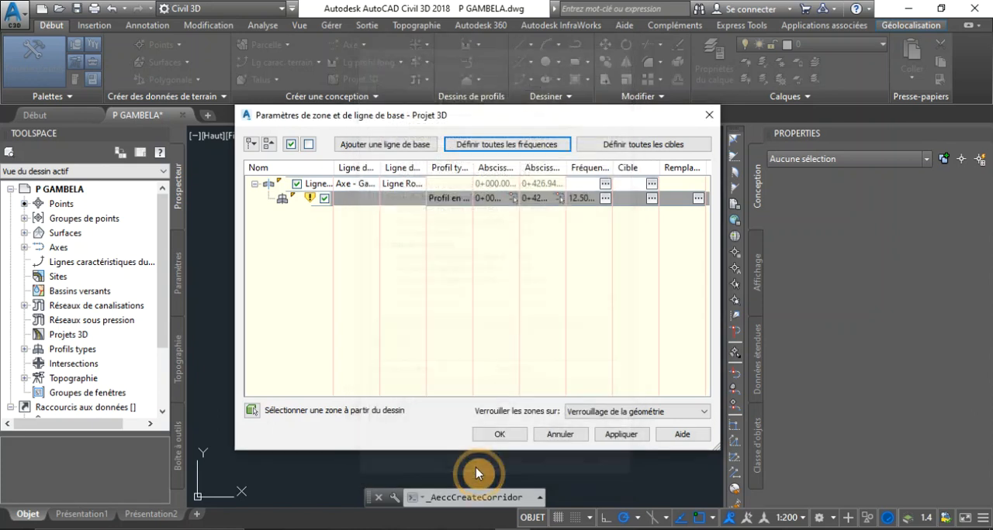
Step: Apply the baseline and region settings by rebuilding the corridor Projet 3D, and dismiss the event report
{"action": "left_click", "coordinate": [608, 434]}
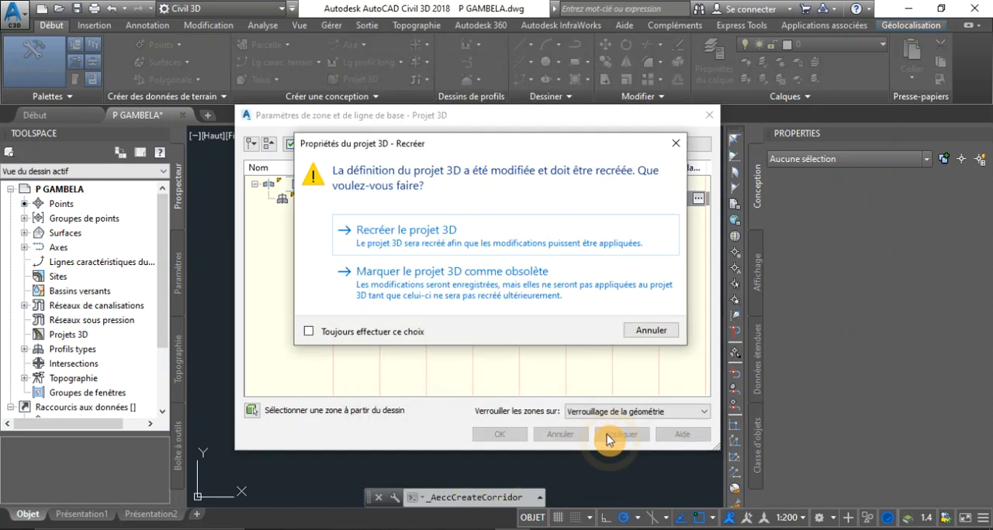
{"action": "left_click", "coordinate": [388, 246]}
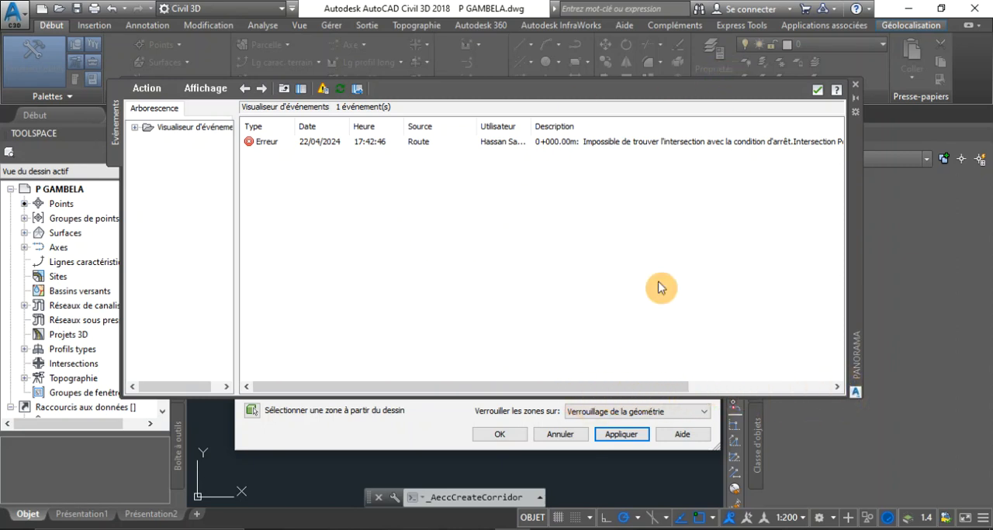
{"action": "left_click", "coordinate": [521, 436]}
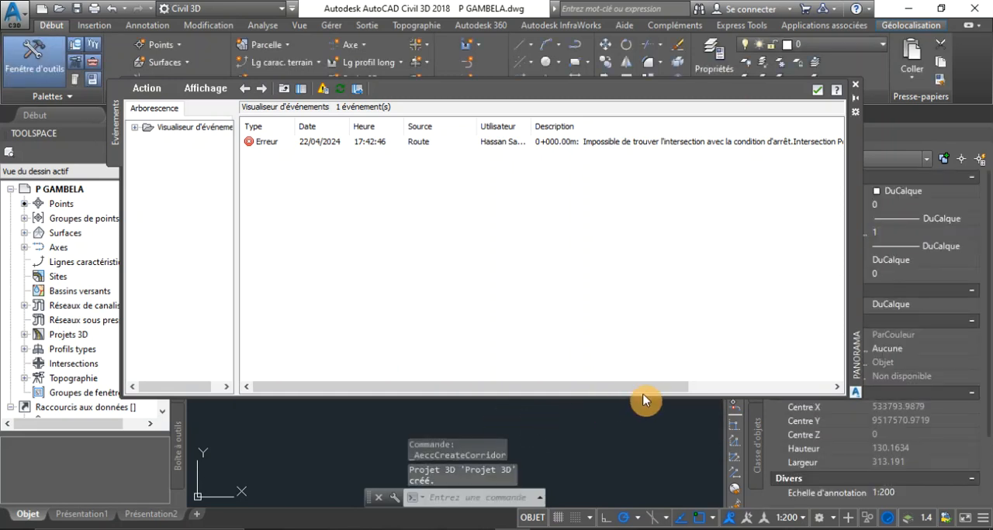
{"action": "left_click_drag", "start_coordinate": [655, 393], "coordinate": [767, 395]}
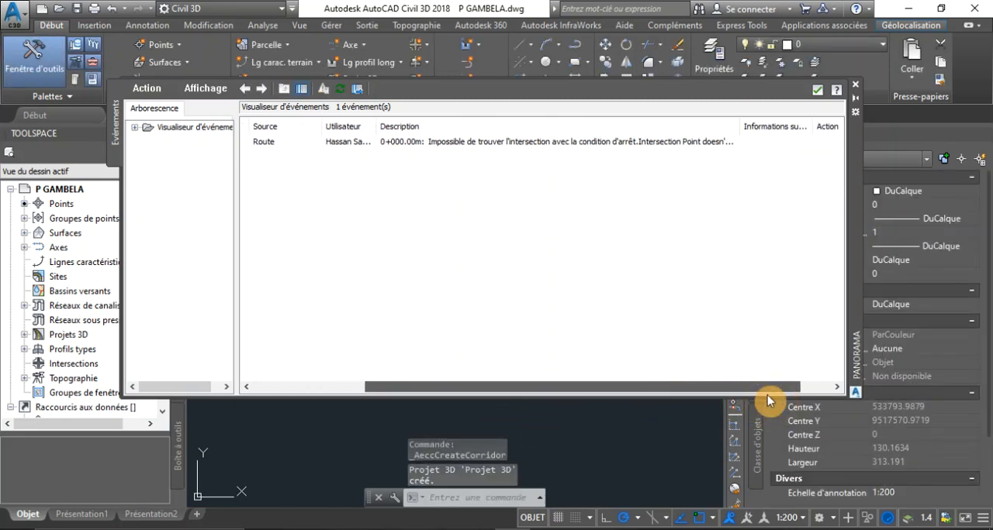
{"action": "left_click", "coordinate": [816, 89]}
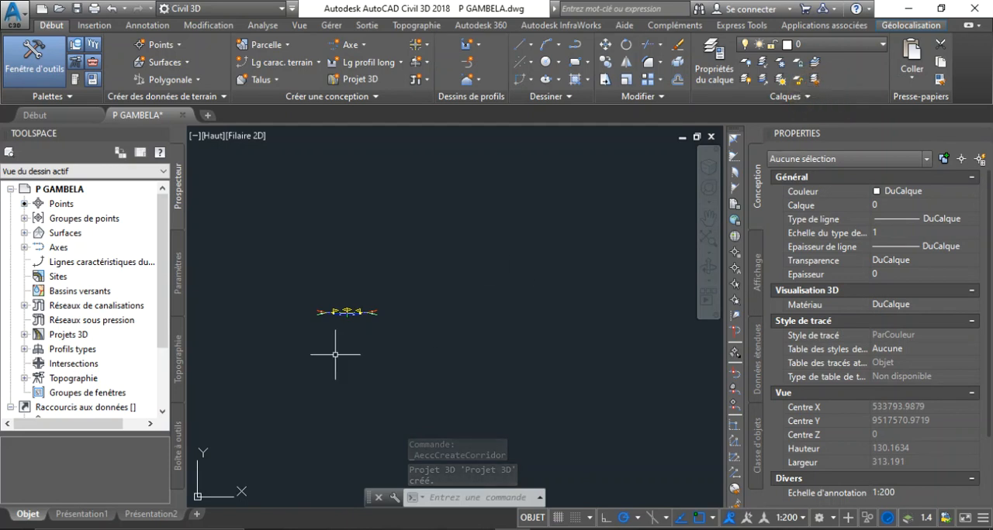
Step: Examine the corridor lines in plan around the circled junction and compare them with the typical cross-section
{"action": "scroll", "coordinate": [317, 311], "scroll_direction": "up", "scroll_amount": 2}
{"action": "scroll", "coordinate": [553, 347], "scroll_direction": "down", "scroll_amount": 6}
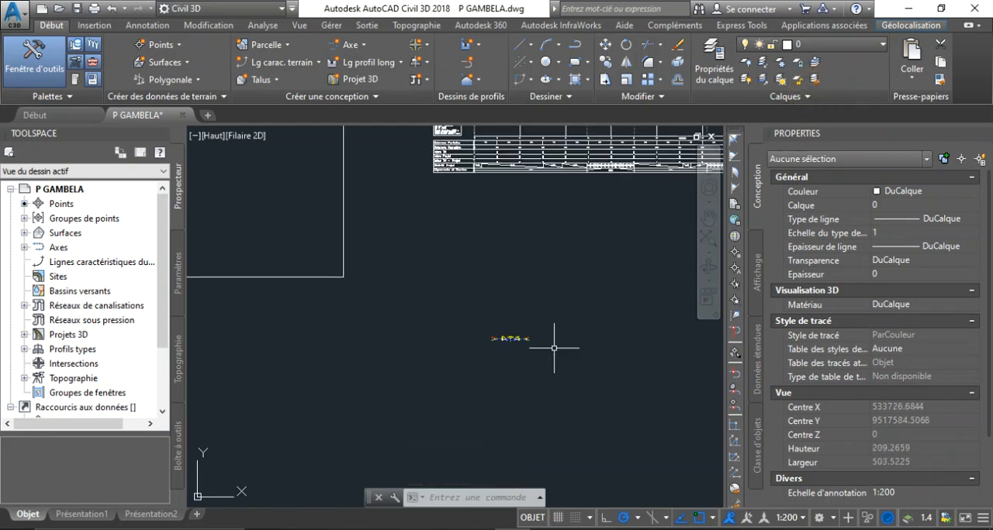
{"action": "scroll", "coordinate": [431, 279], "scroll_direction": "up", "scroll_amount": 8}
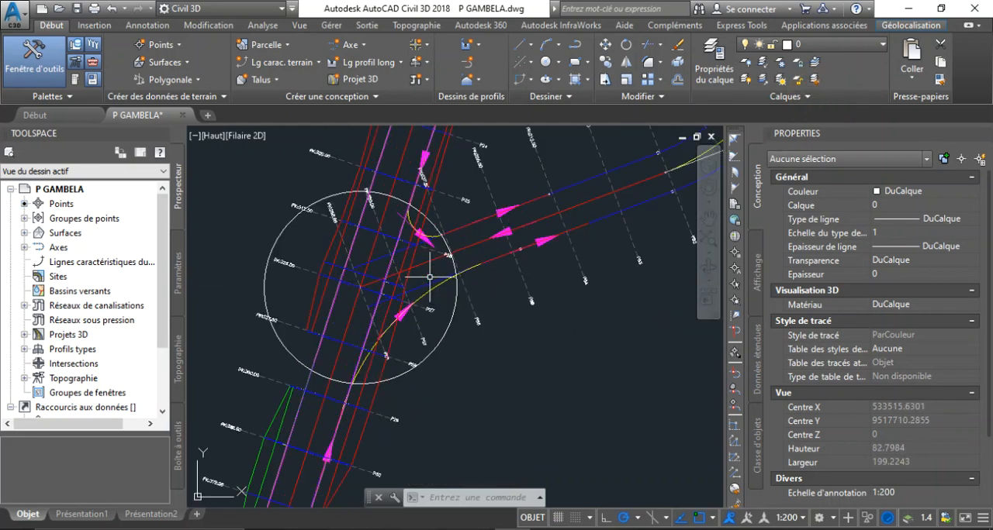
{"action": "scroll", "coordinate": [297, 289], "scroll_direction": "up", "scroll_amount": 5}
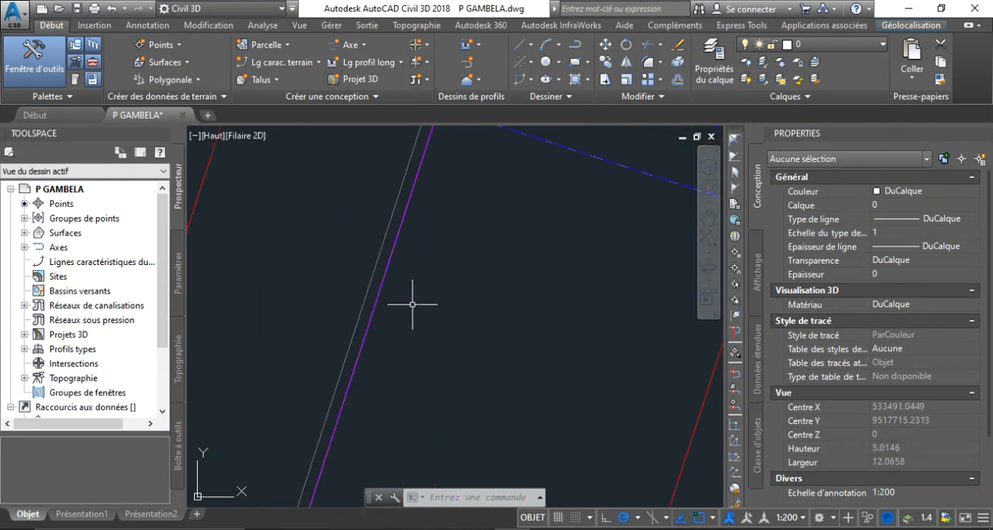
{"action": "scroll", "coordinate": [411, 306], "scroll_direction": "down", "scroll_amount": 2}
{"action": "scroll", "coordinate": [411, 306], "scroll_direction": "up", "scroll_amount": 4}
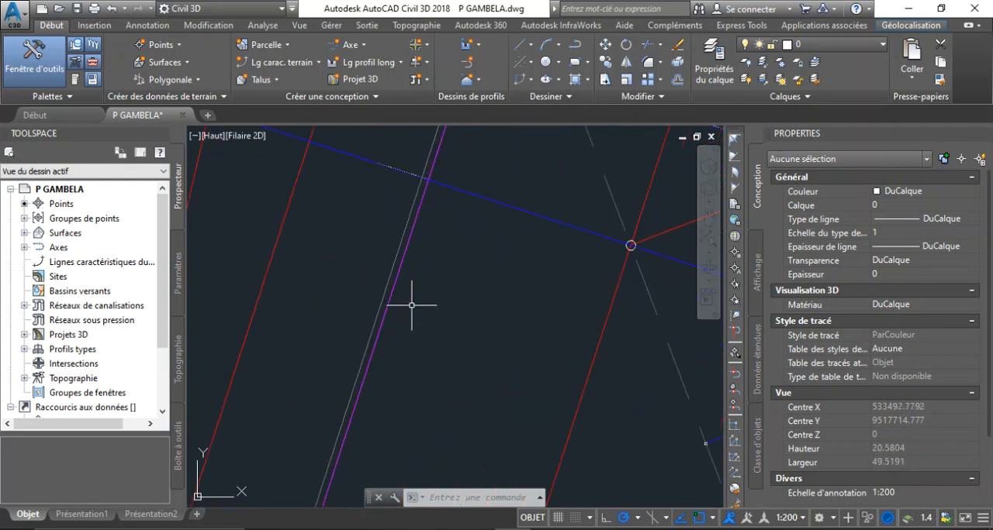
{"action": "scroll", "coordinate": [388, 306], "scroll_direction": "down", "scroll_amount": 16}
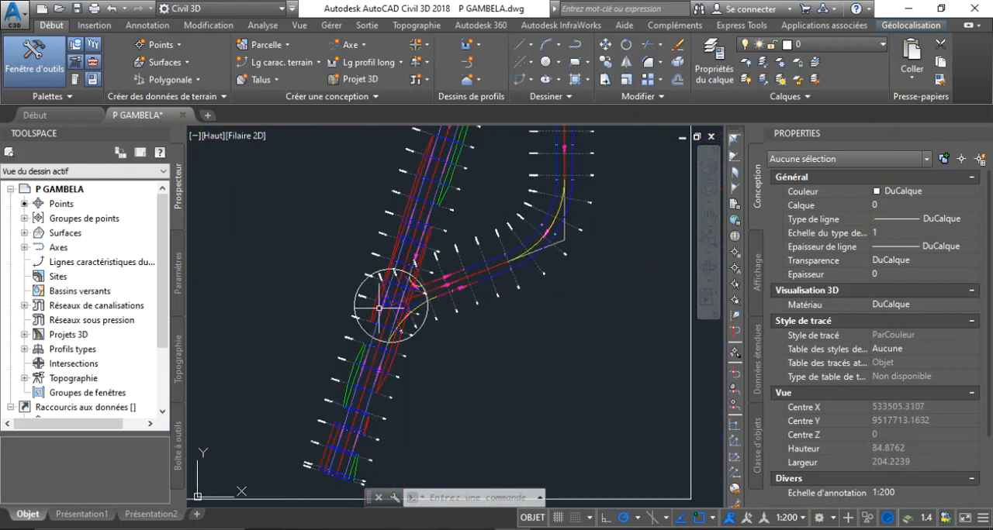
{"action": "scroll", "coordinate": [379, 308], "scroll_direction": "down", "scroll_amount": 5}
{"action": "scroll", "coordinate": [411, 333], "scroll_direction": "up", "scroll_amount": 7}
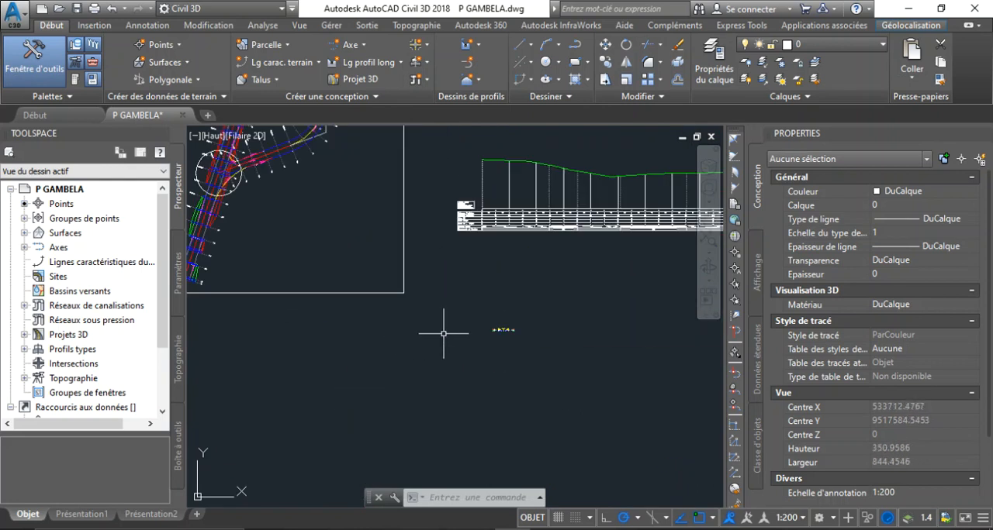
{"action": "scroll", "coordinate": [493, 329], "scroll_direction": "up", "scroll_amount": 6}
{"action": "scroll", "coordinate": [570, 369], "scroll_direction": "down", "scroll_amount": 6}
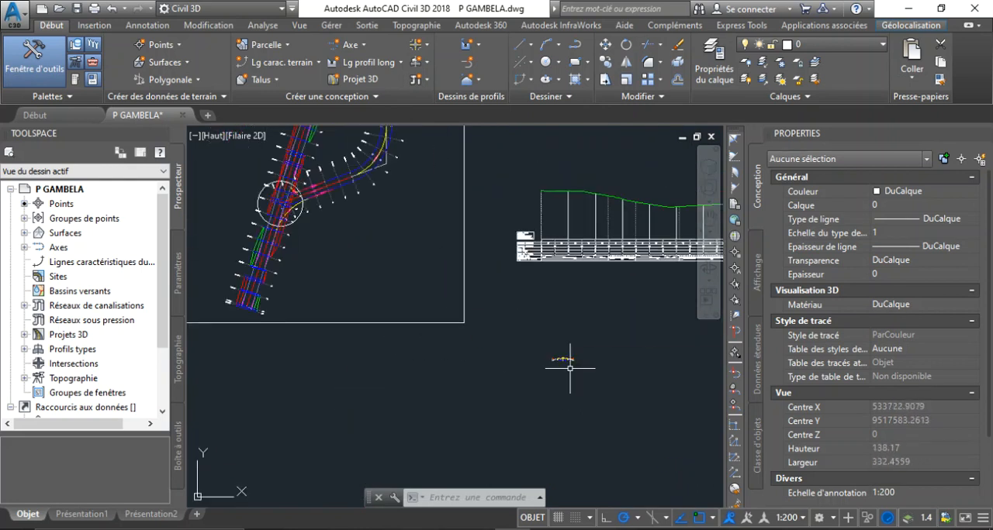
Step: Examine the lines at the end of the corridor in plan, between PK 412.50 and the last section P36
{"action": "scroll", "coordinate": [226, 326], "scroll_direction": "down", "scroll_amount": 7}
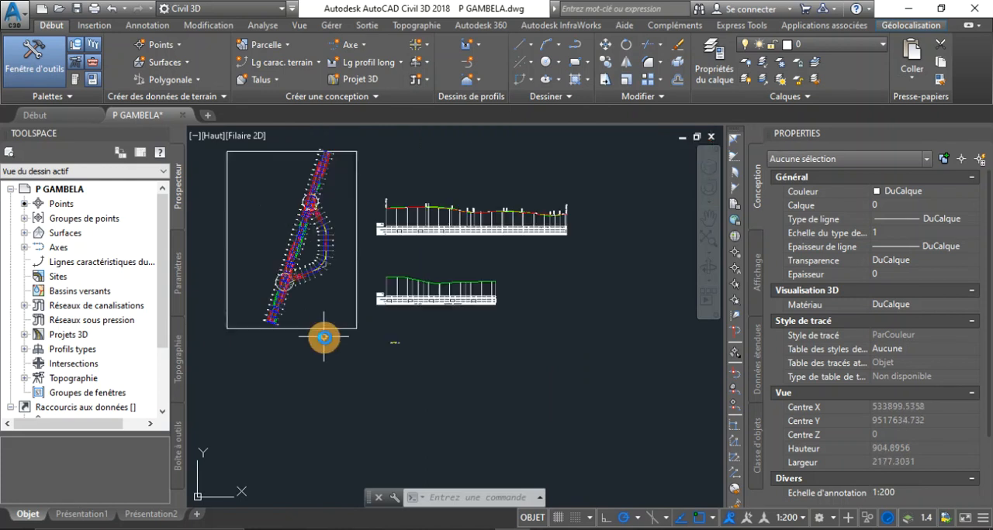
{"action": "scroll", "coordinate": [294, 332], "scroll_direction": "up", "scroll_amount": 7}
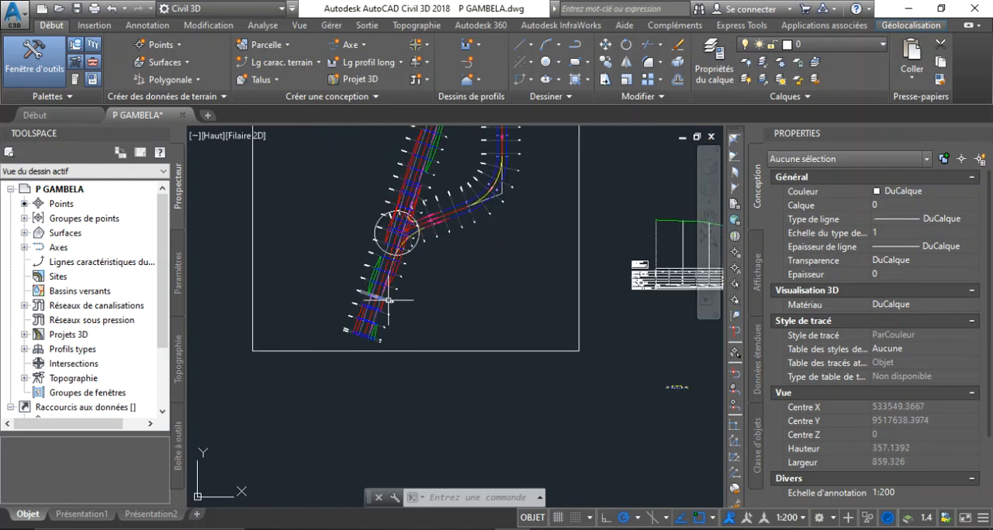
{"action": "scroll", "coordinate": [388, 301], "scroll_direction": "up", "scroll_amount": 6}
{"action": "scroll", "coordinate": [360, 334], "scroll_direction": "down", "scroll_amount": 2}
{"action": "scroll", "coordinate": [287, 399], "scroll_direction": "up", "scroll_amount": 4}
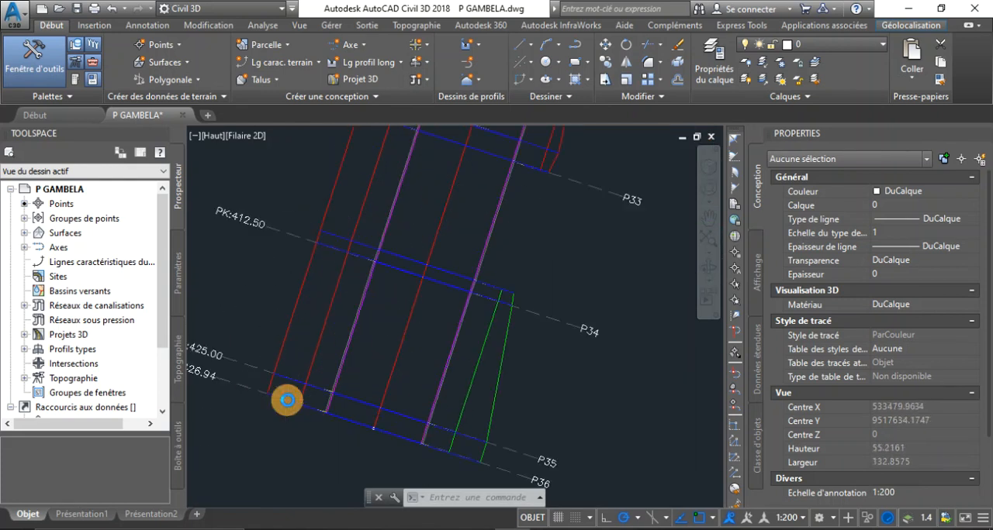
{"action": "scroll", "coordinate": [356, 392], "scroll_direction": "up", "scroll_amount": 7}
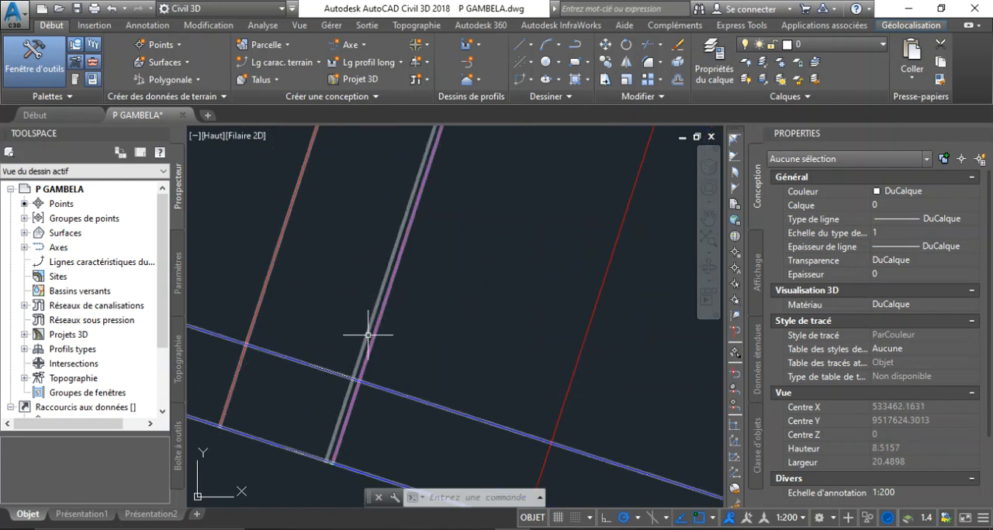
{"action": "scroll", "coordinate": [368, 335], "scroll_direction": "down", "scroll_amount": 2}
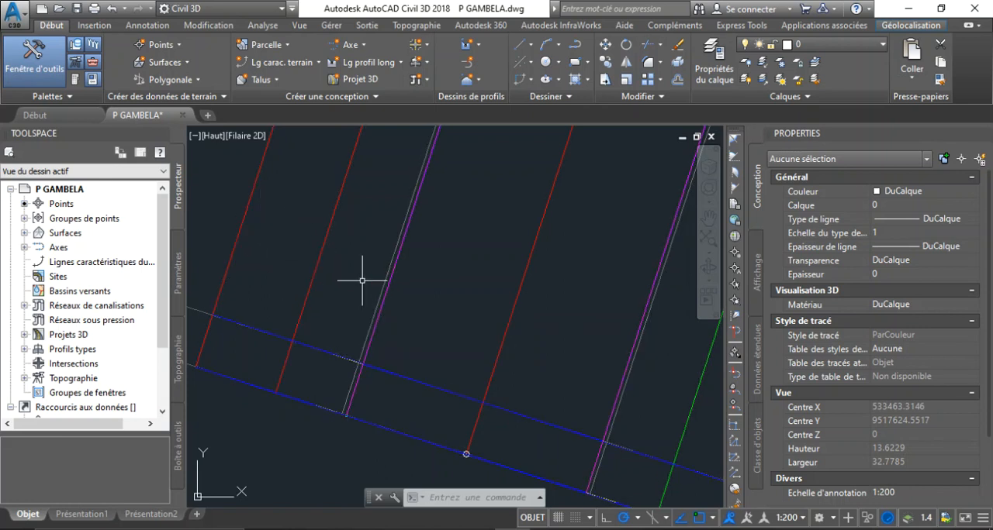
{"action": "scroll", "coordinate": [362, 281], "scroll_direction": "down", "scroll_amount": 2}
{"action": "mouse_move", "coordinate": [14, 256]}
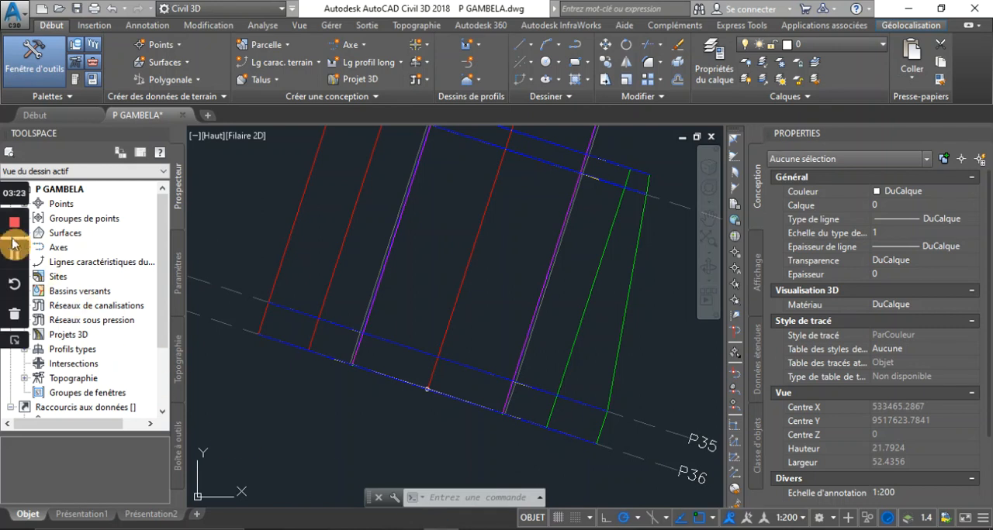
{"action": "left_click", "coordinate": [16, 341]}
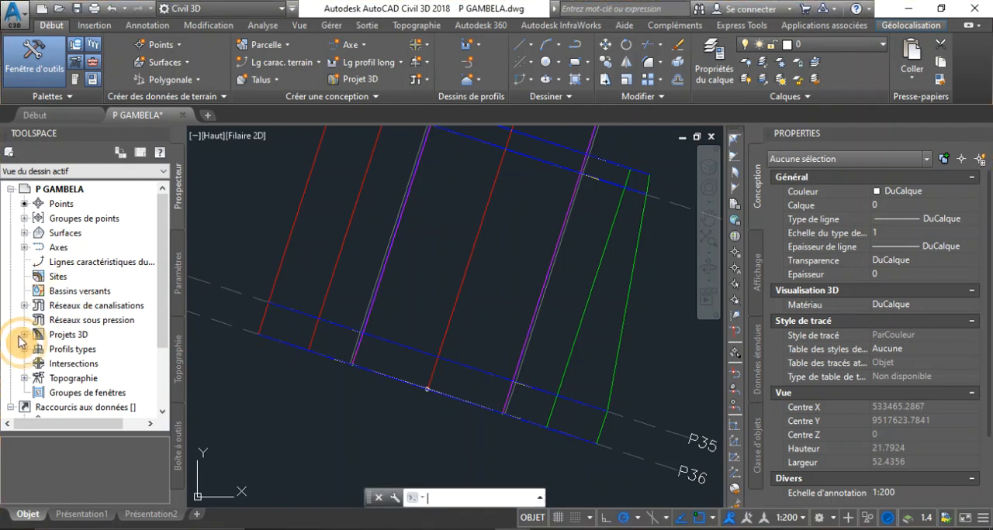
{"action": "scroll", "coordinate": [498, 325], "scroll_direction": "down", "scroll_amount": 12}
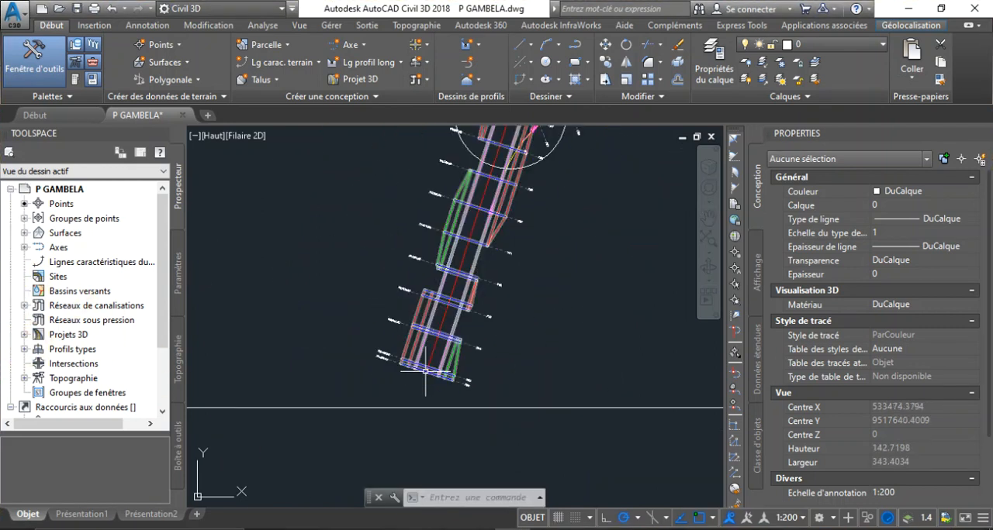
Step: Select the corridor Projet 3D in plan and expand its entry in the drawing's object tree down to its baseline
{"action": "scroll", "coordinate": [459, 269], "scroll_direction": "up", "scroll_amount": 8}
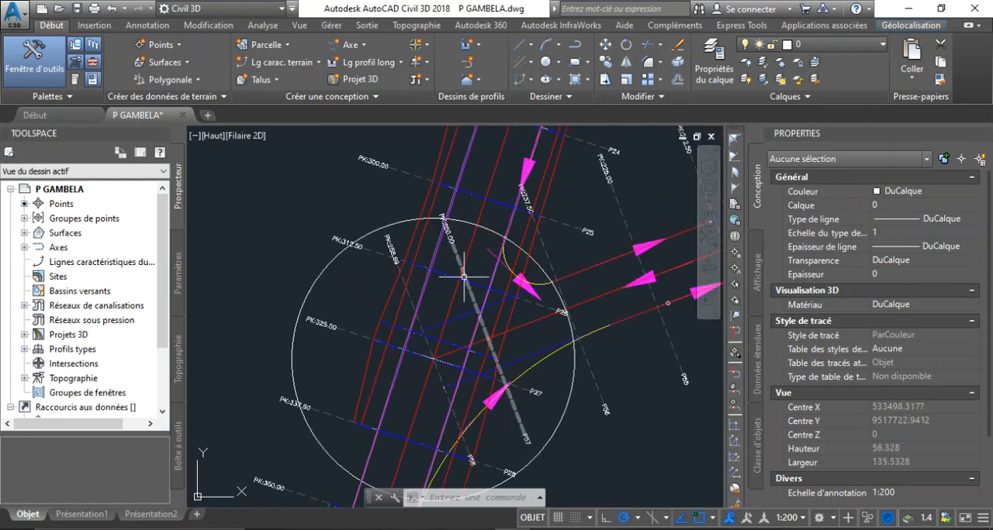
{"action": "left_click", "coordinate": [434, 189]}
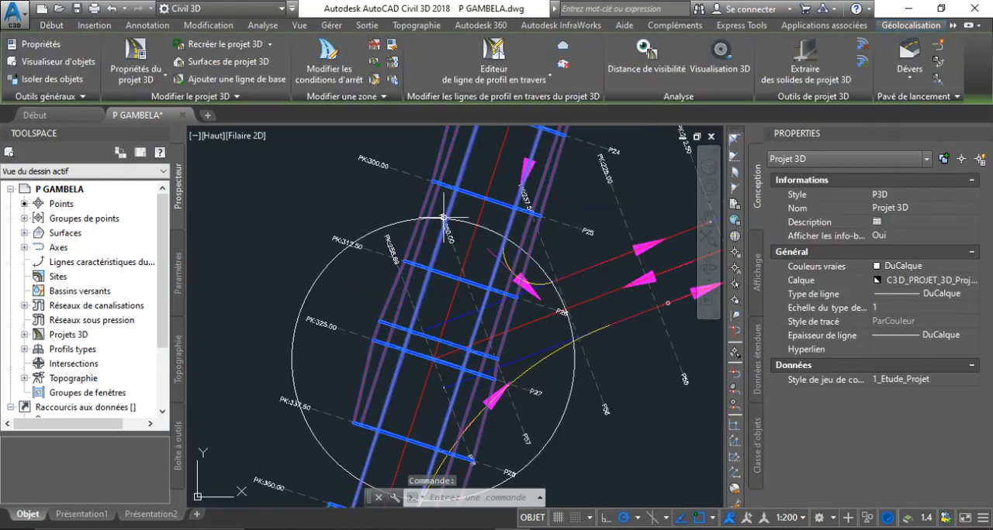
{"action": "scroll", "coordinate": [444, 229], "scroll_direction": "down", "scroll_amount": 5}
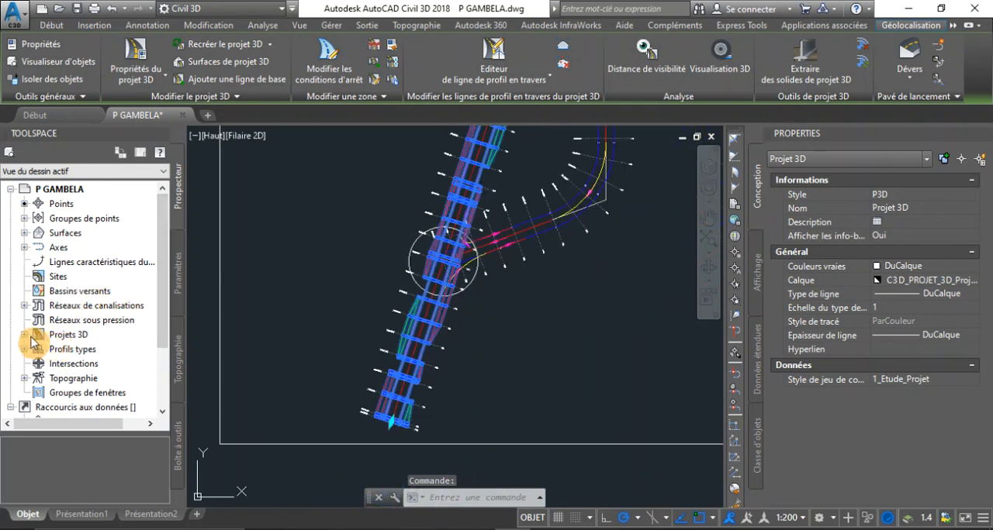
{"action": "left_click", "coordinate": [30, 335]}
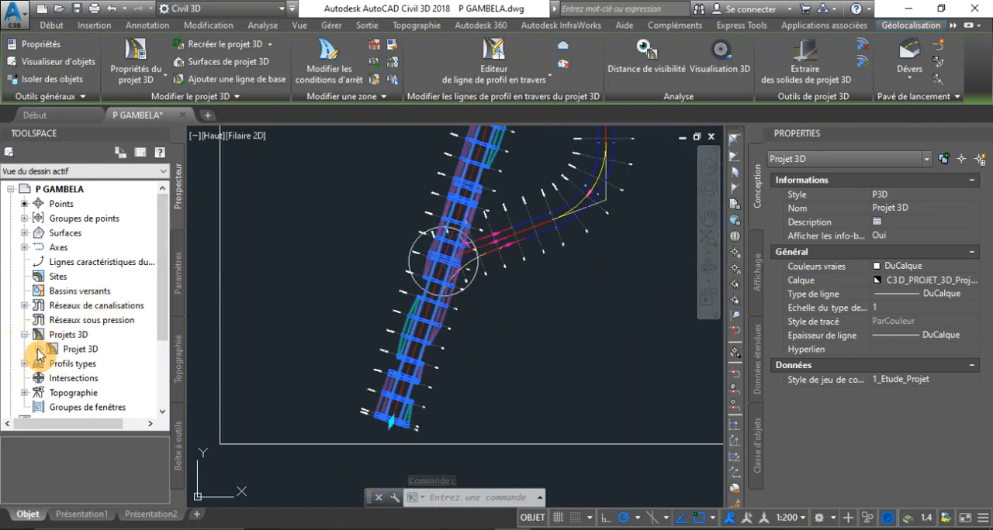
{"action": "left_click", "coordinate": [37, 350]}
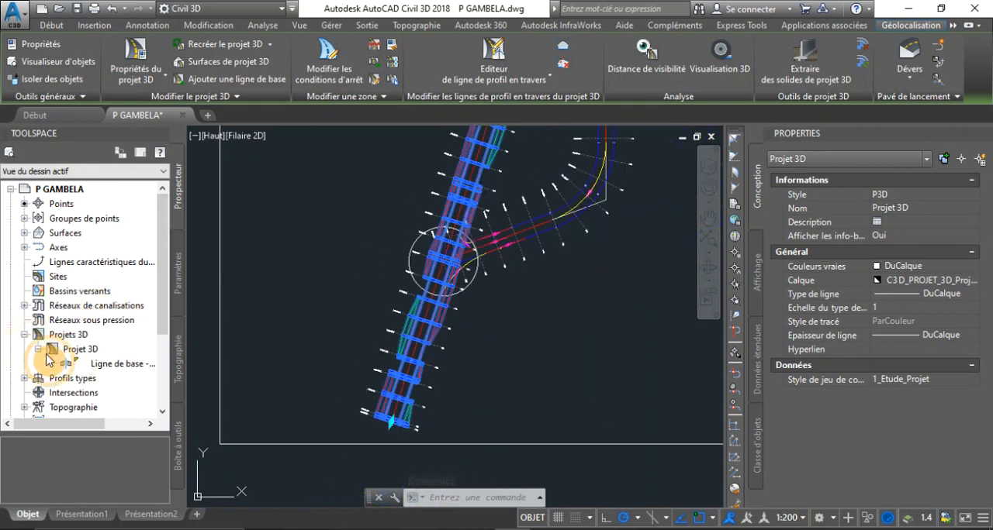
{"action": "right_click", "coordinate": [107, 368]}
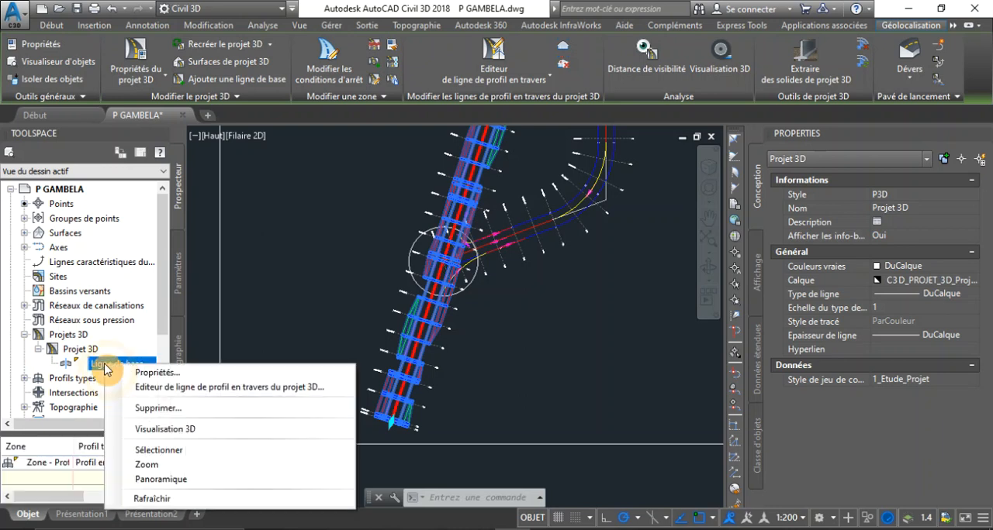
{"action": "left_click", "coordinate": [162, 431]}
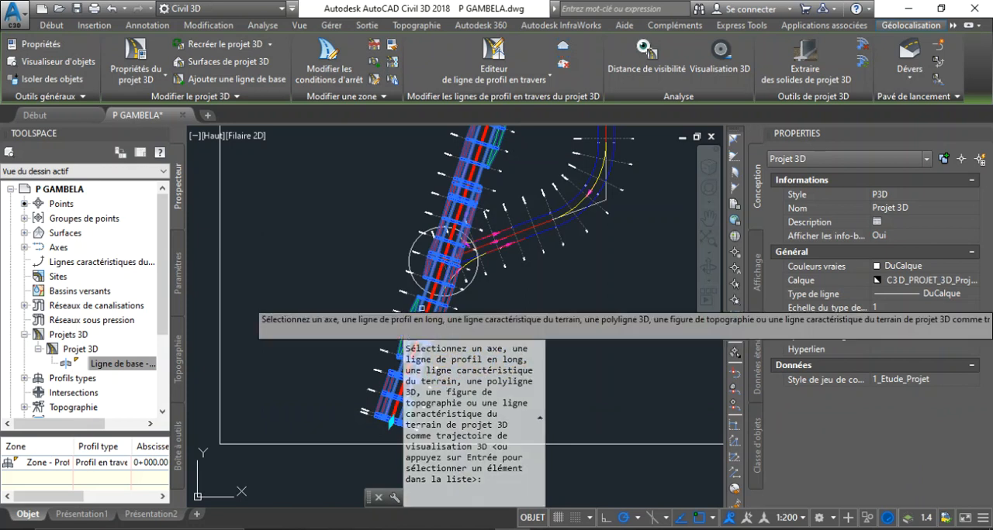
{"action": "key", "text": "Return"}
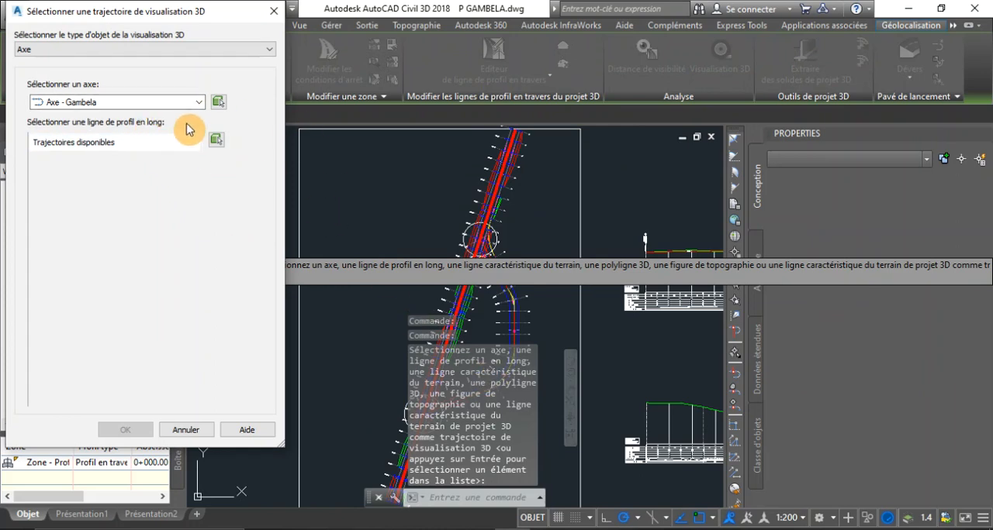
{"action": "left_click", "coordinate": [197, 102]}
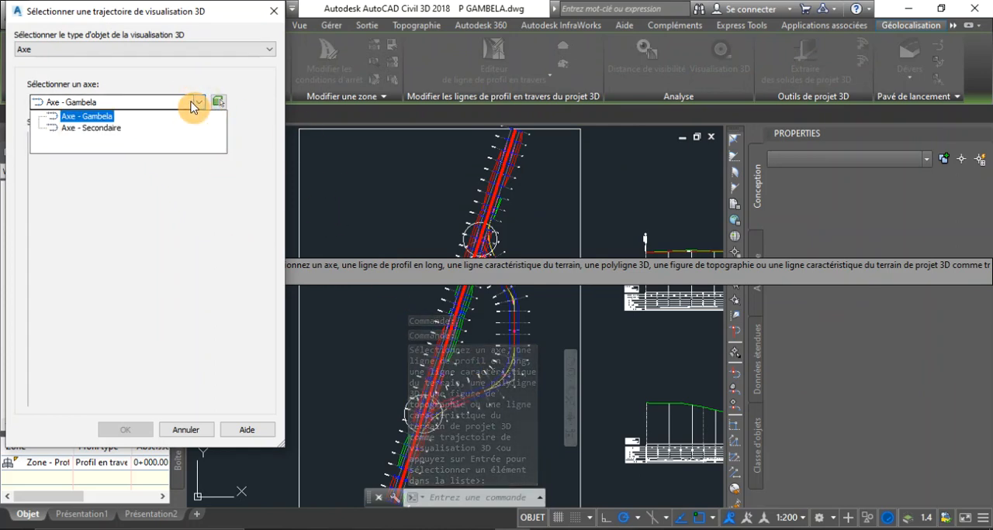
{"action": "left_click", "coordinate": [200, 104]}
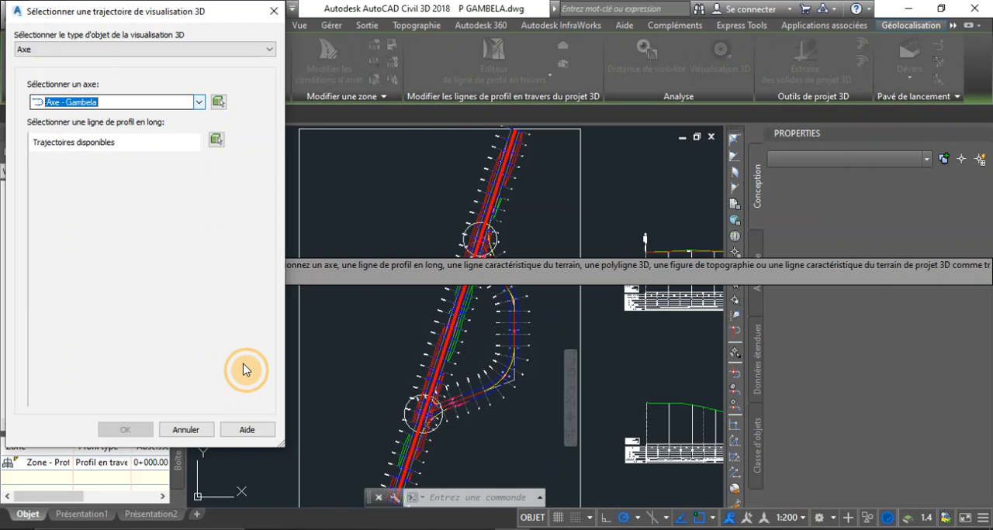
{"action": "left_click", "coordinate": [211, 430]}
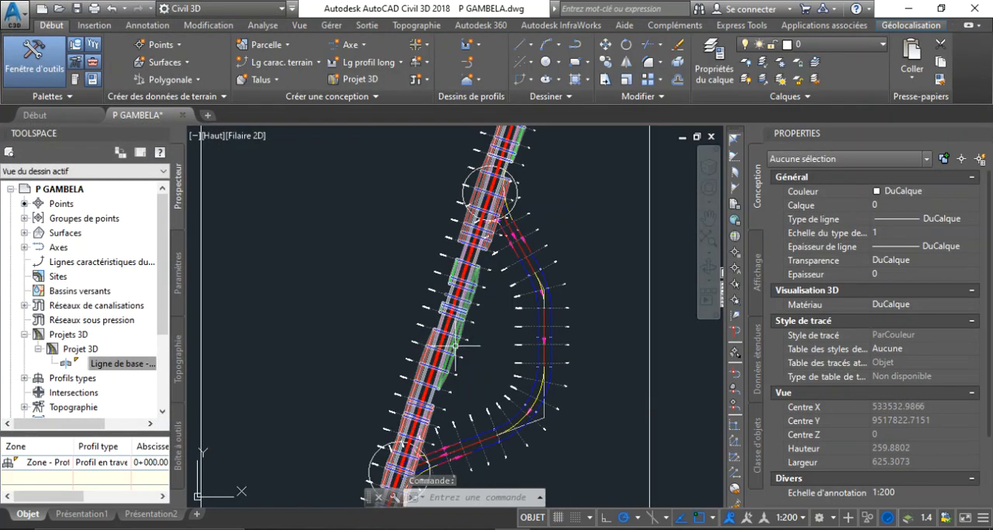
Step: Start the 3D drive visualisation from the corridor's baseline and pick Axe - Gambela in the drawing as its path
{"action": "scroll", "coordinate": [449, 363], "scroll_direction": "up", "scroll_amount": 5}
{"action": "left_click", "coordinate": [447, 333]}
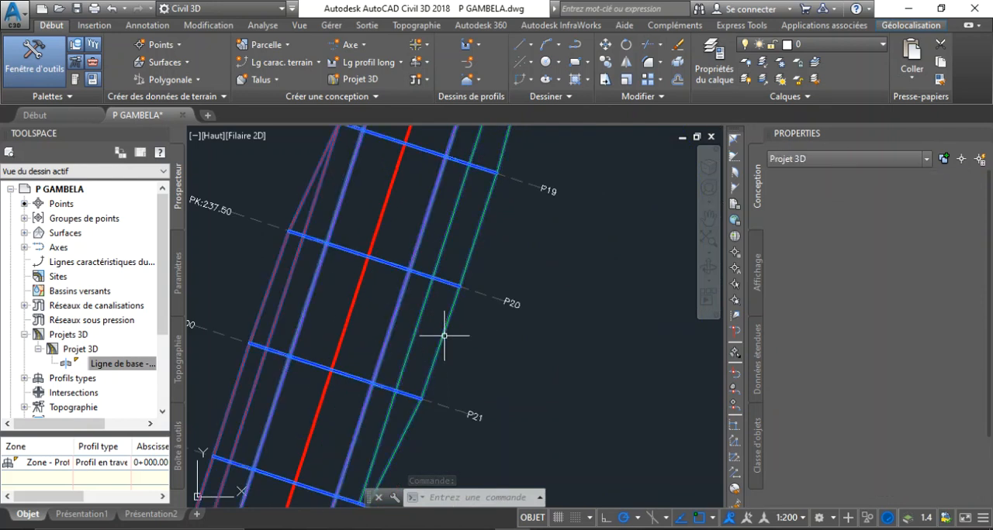
{"action": "left_click", "coordinate": [115, 381]}
{"action": "right_click", "coordinate": [105, 376]}
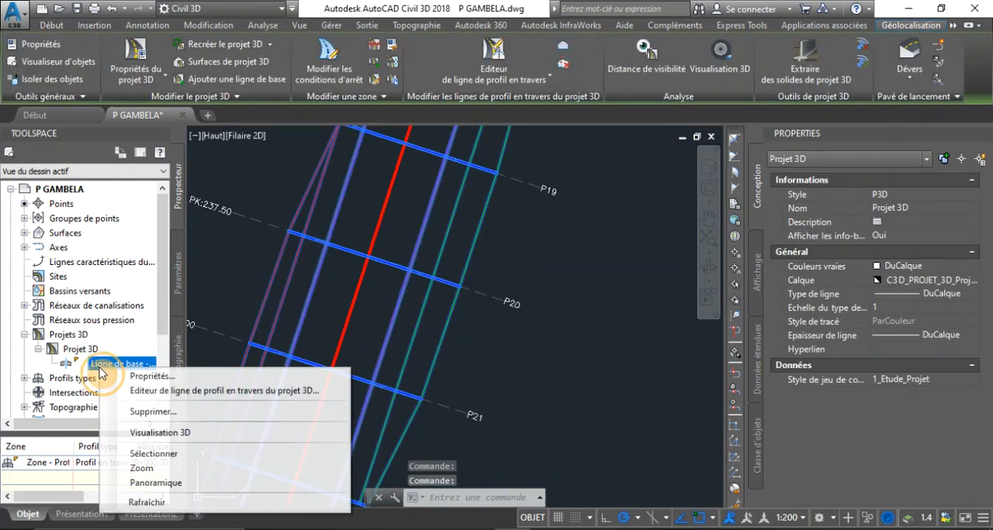
{"action": "left_click", "coordinate": [175, 434]}
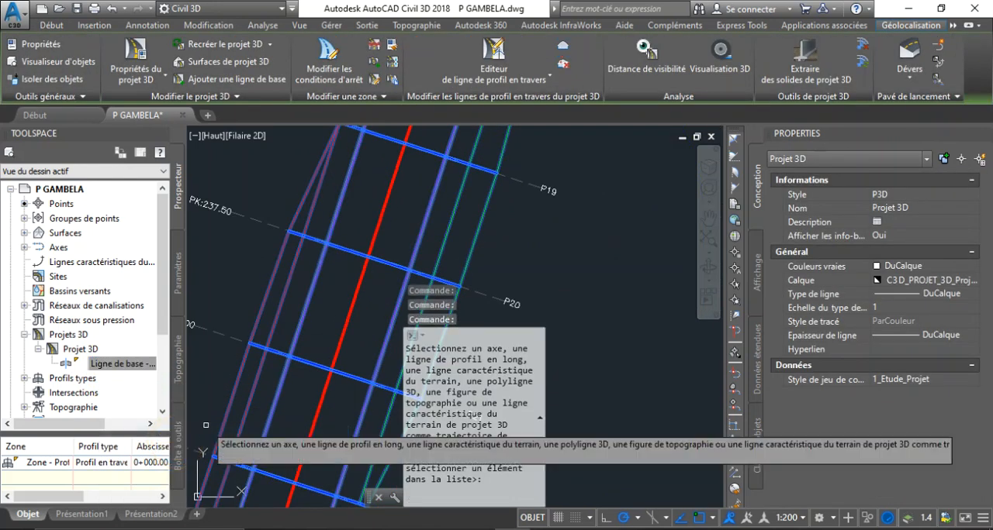
{"action": "left_click", "coordinate": [359, 276]}
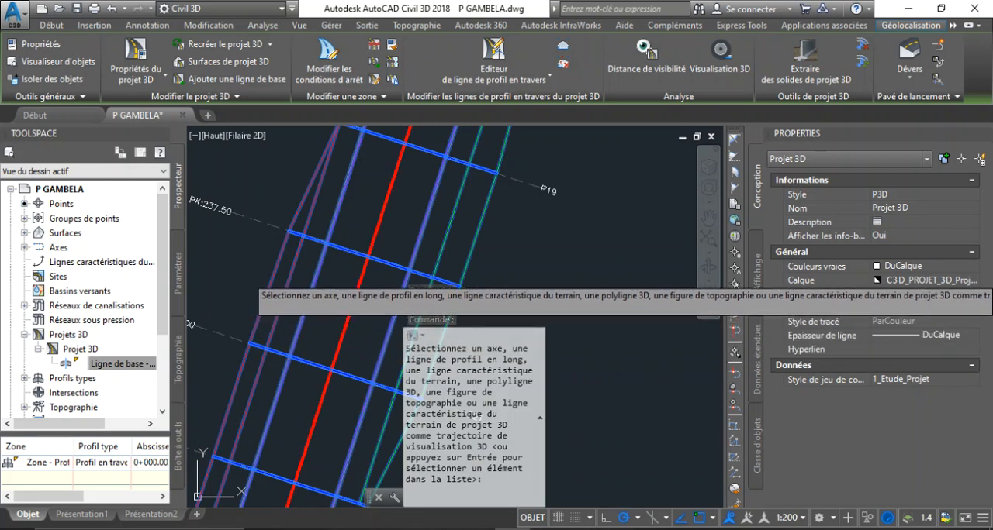
{"action": "left_click", "coordinate": [360, 279]}
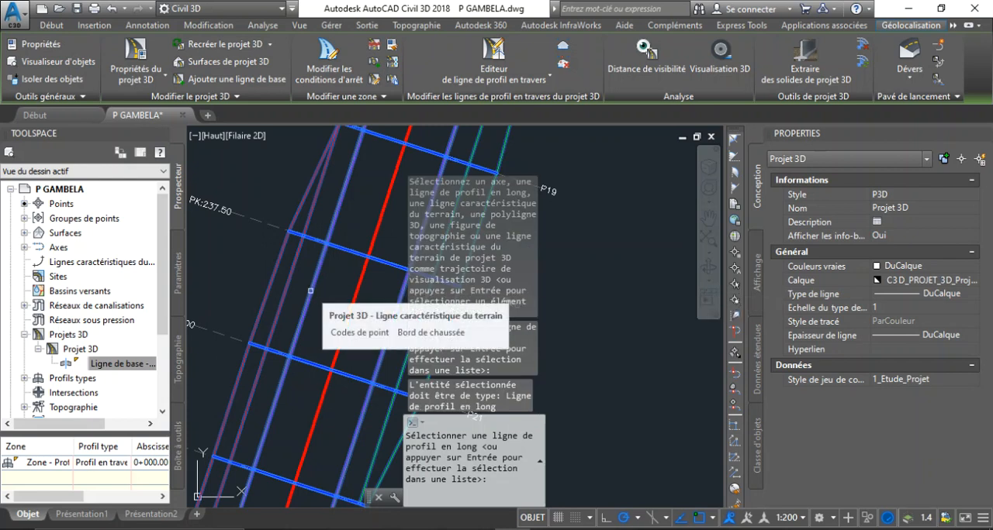
Step: Choose the profile Ligne Rouge Axe Gambela from the list for the 3D drive path and confirm it
{"action": "scroll", "coordinate": [314, 311], "scroll_direction": "down", "scroll_amount": 5}
{"action": "scroll", "coordinate": [328, 378], "scroll_direction": "down", "scroll_amount": 3}
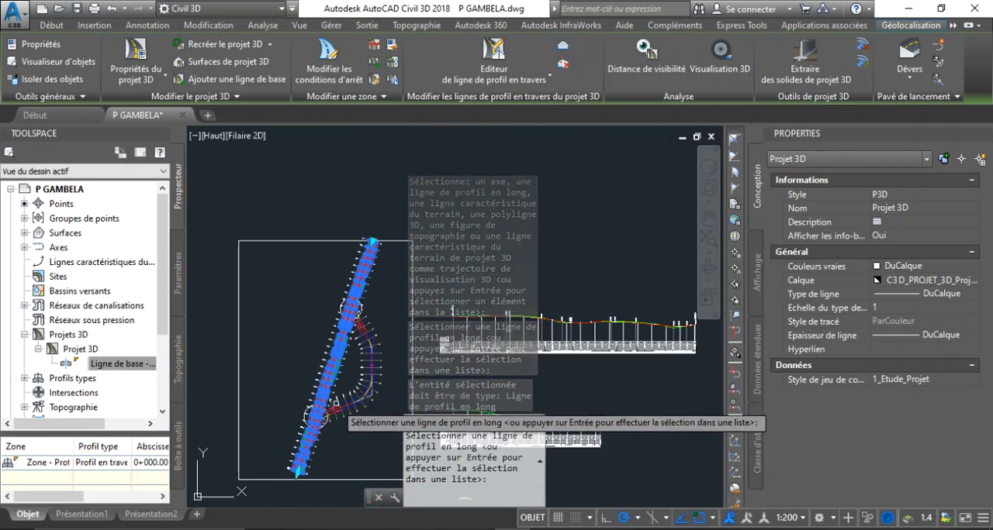
{"action": "scroll", "coordinate": [352, 376], "scroll_direction": "down", "scroll_amount": 1}
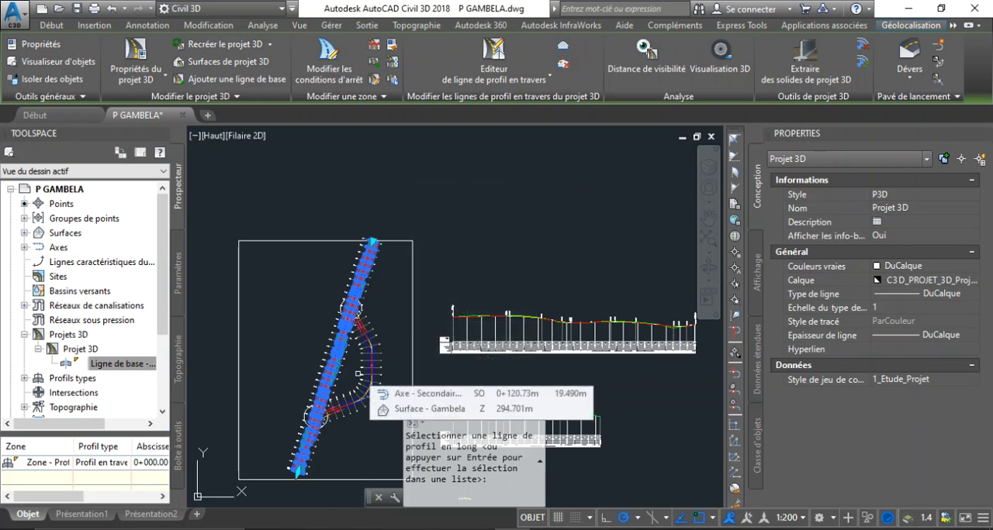
{"action": "key", "text": "Return"}
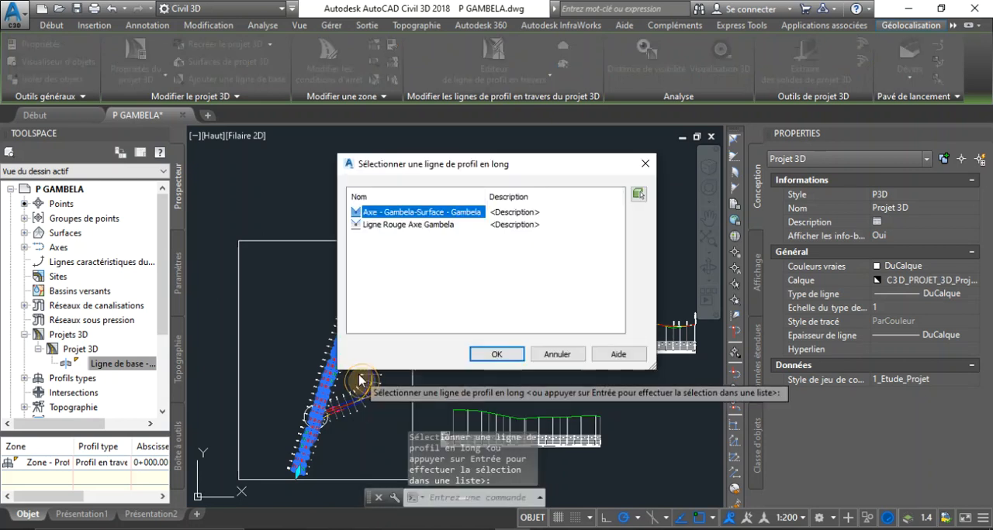
{"action": "left_click", "coordinate": [378, 227]}
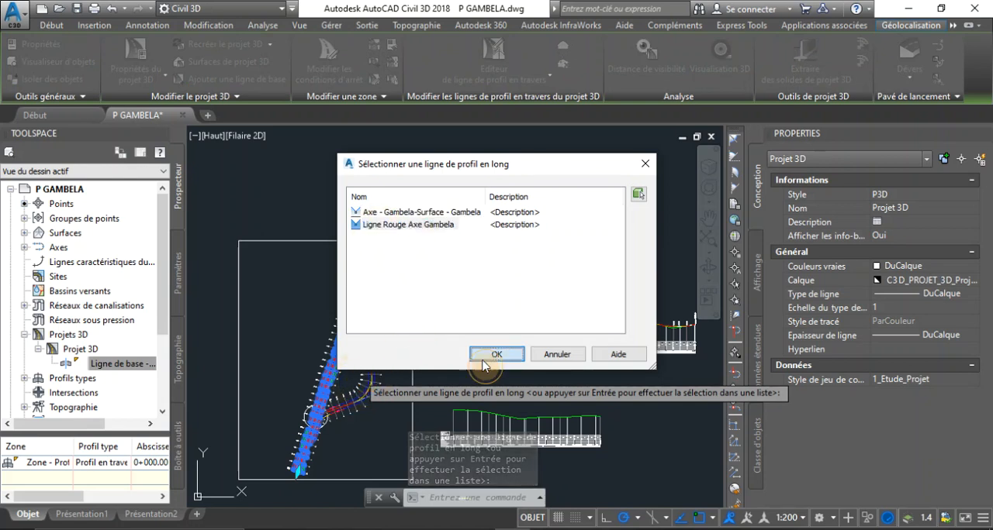
{"action": "left_click", "coordinate": [482, 359]}
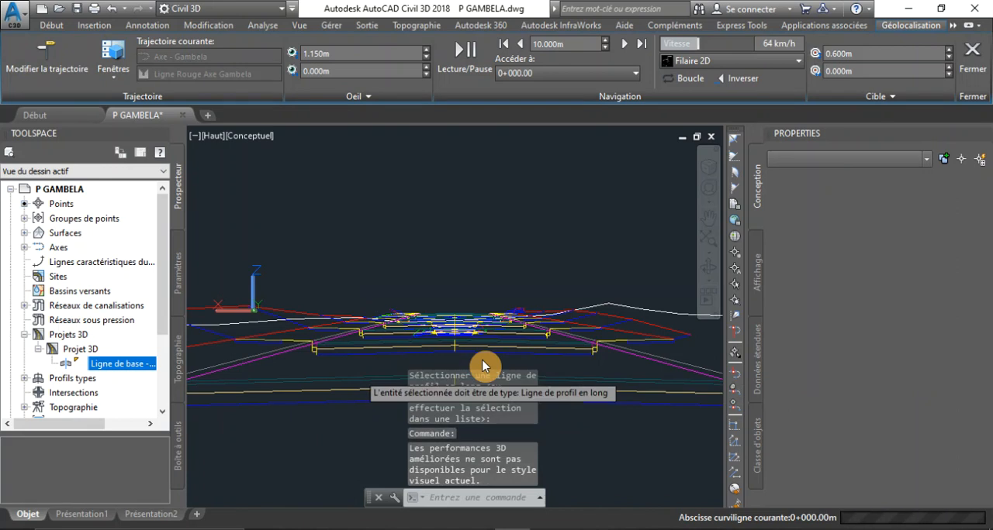
Step: Play the 3D drive along the corridor, reducing the speed to 47 km/h and 37 km/h, and close the visualisation
{"action": "left_click", "coordinate": [468, 72]}
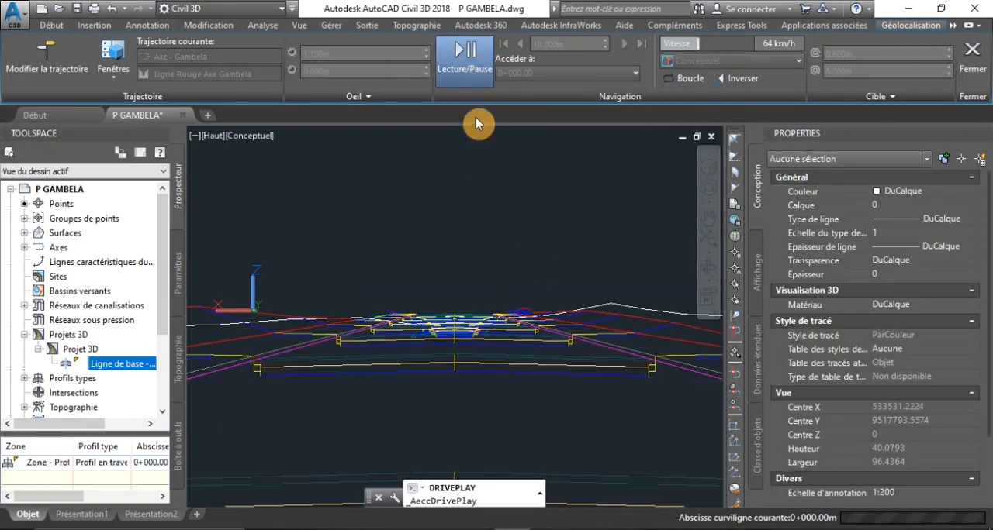
{"action": "left_click", "coordinate": [458, 48]}
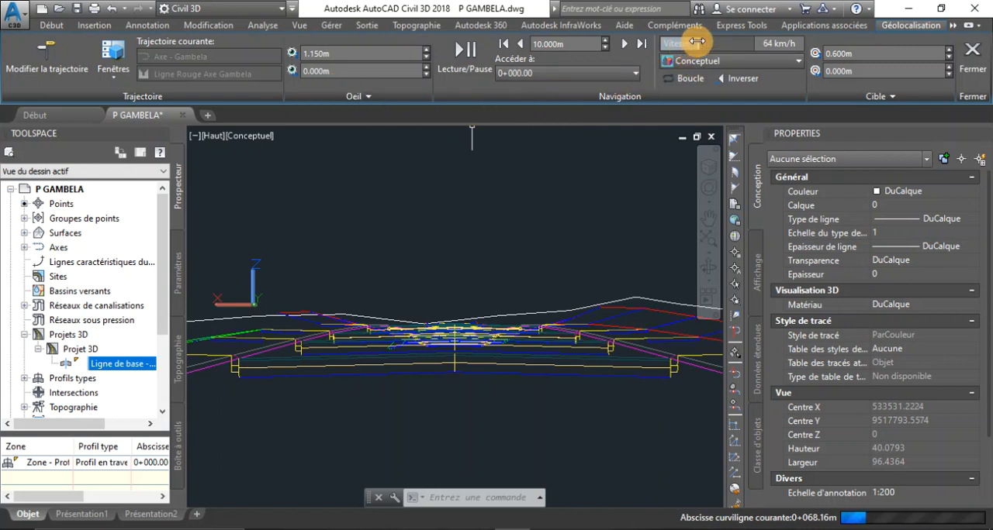
{"action": "left_click_drag", "start_coordinate": [696, 41], "coordinate": [682, 42]}
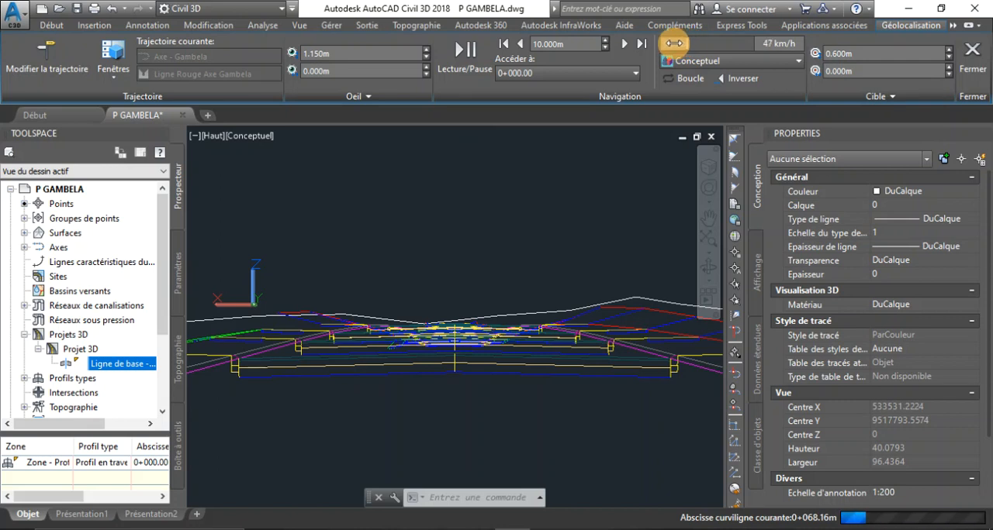
{"action": "left_click", "coordinate": [465, 71]}
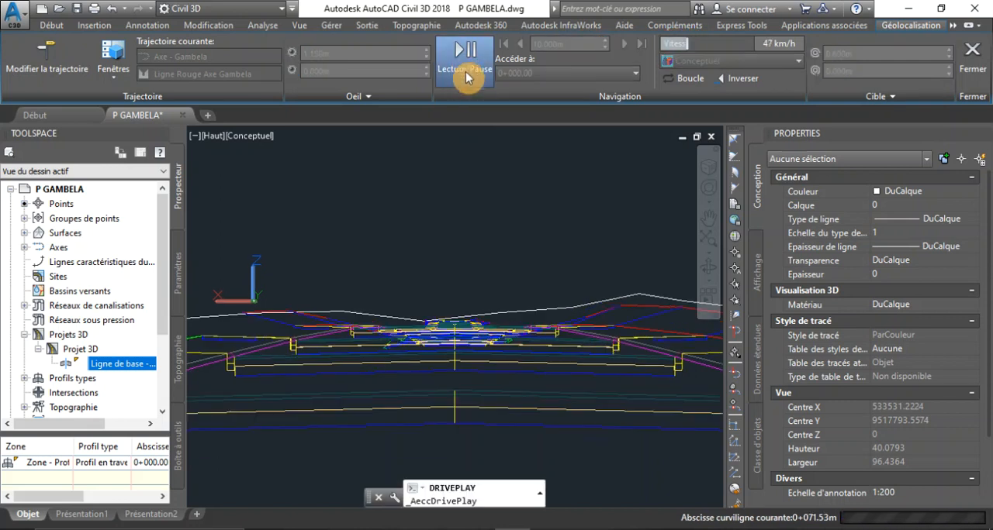
{"action": "left_click_drag", "start_coordinate": [676, 41], "coordinate": [666, 44]}
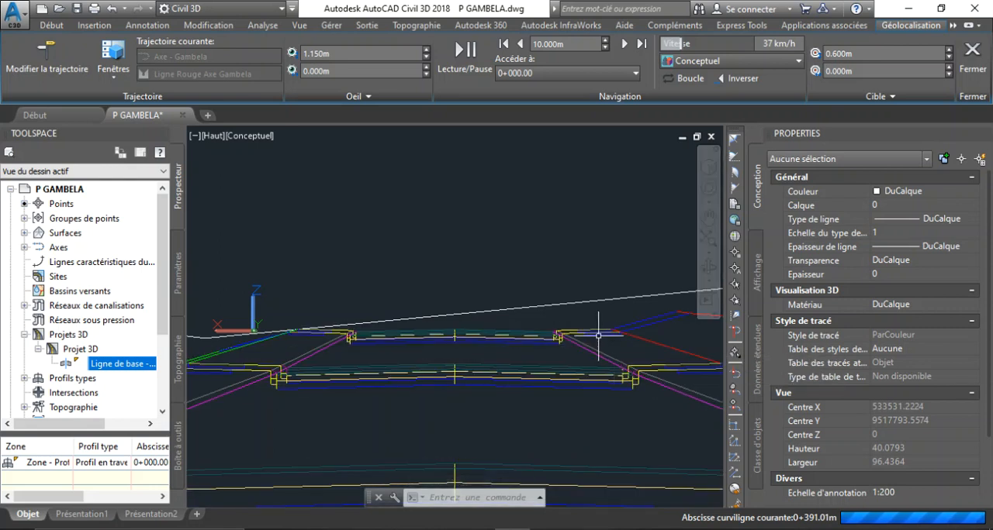
{"action": "scroll", "coordinate": [453, 339], "scroll_direction": "up", "scroll_amount": 3}
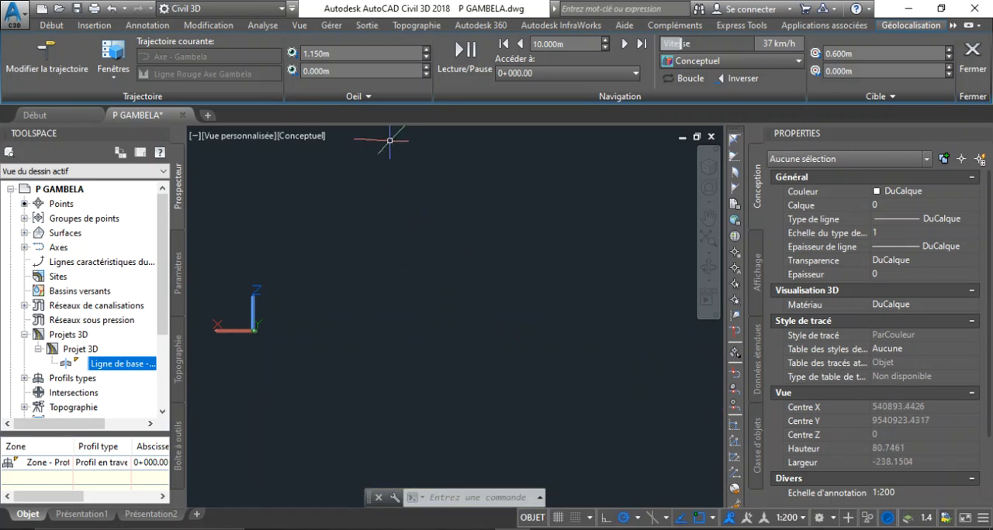
{"action": "left_click", "coordinate": [969, 59]}
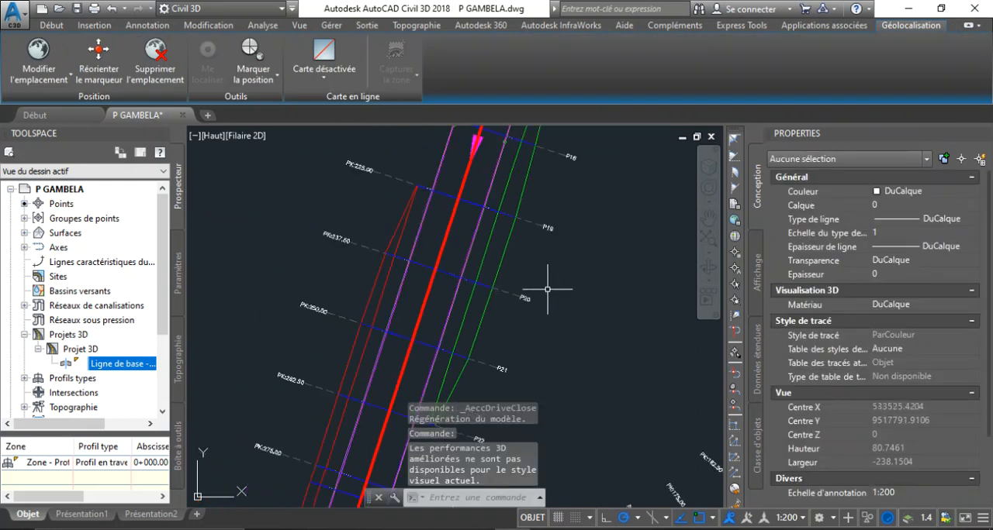
Step: Select the corridor Projet 3D in plan and open its corridor surfaces settings
{"action": "scroll", "coordinate": [547, 289], "scroll_direction": "down", "scroll_amount": 1}
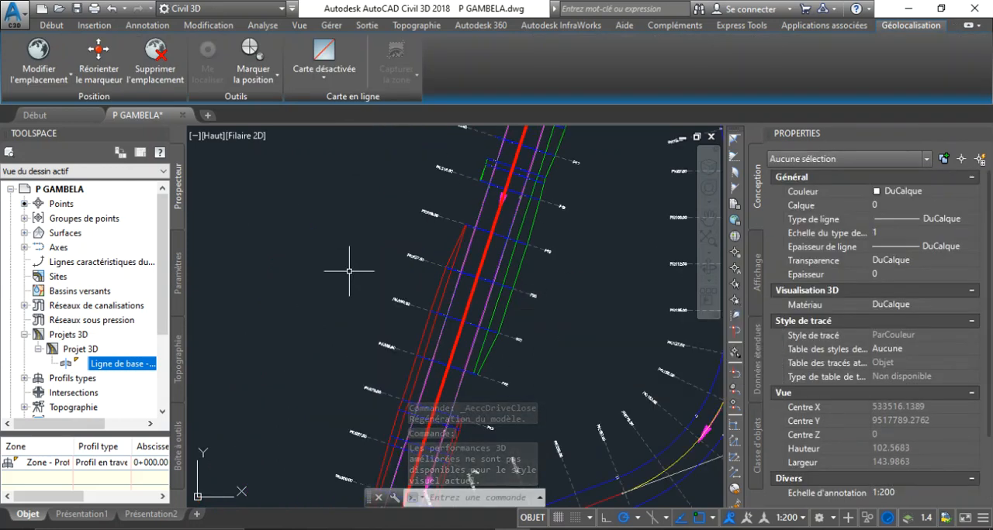
{"action": "scroll", "coordinate": [349, 271], "scroll_direction": "down", "scroll_amount": 4}
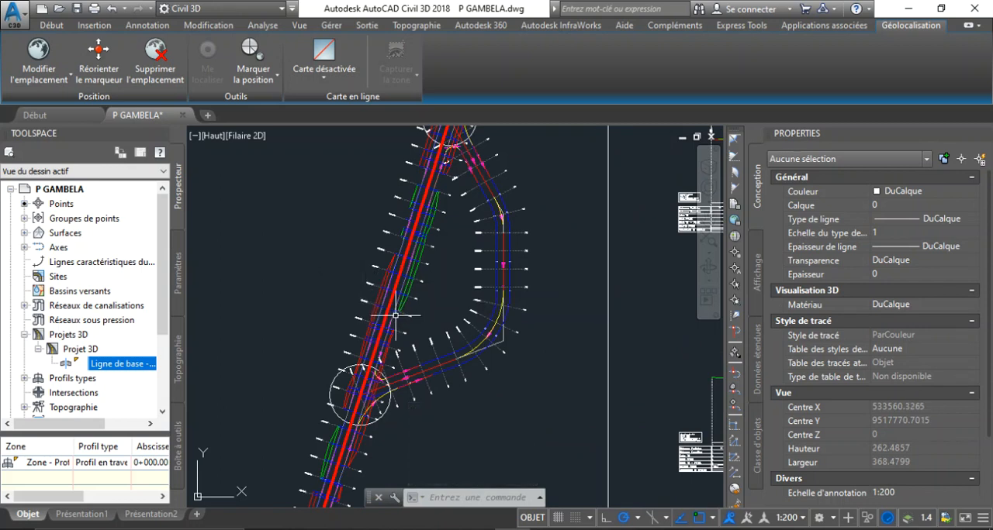
{"action": "scroll", "coordinate": [395, 314], "scroll_direction": "up", "scroll_amount": 4}
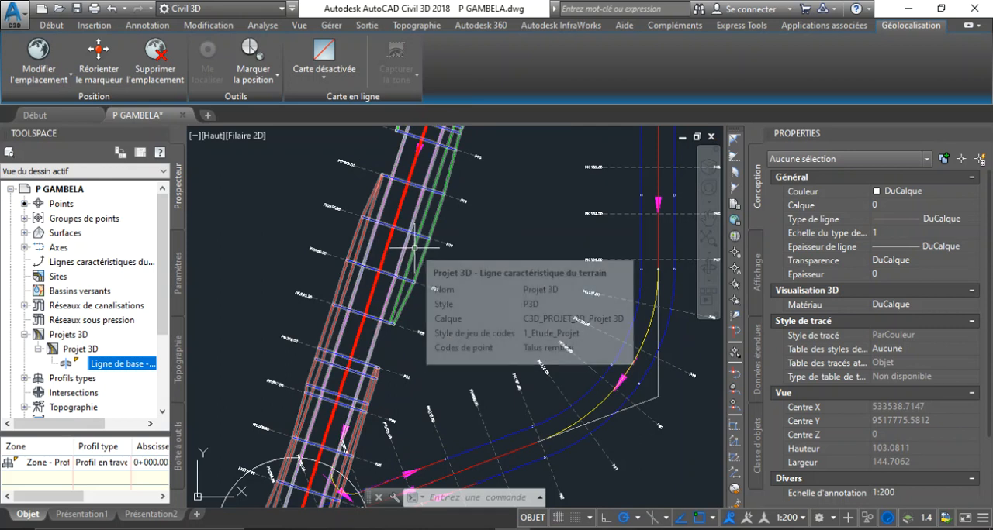
{"action": "left_click", "coordinate": [51, 26]}
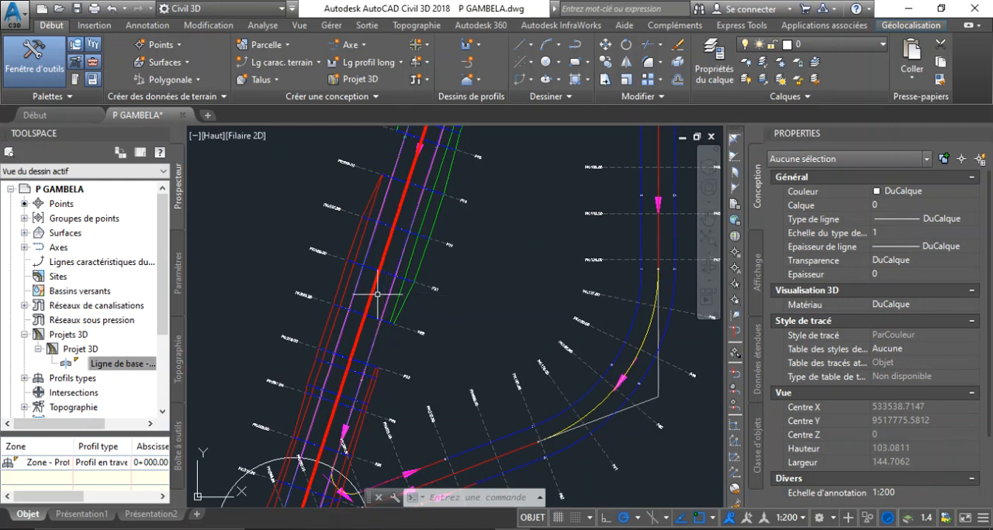
{"action": "left_click", "coordinate": [353, 271]}
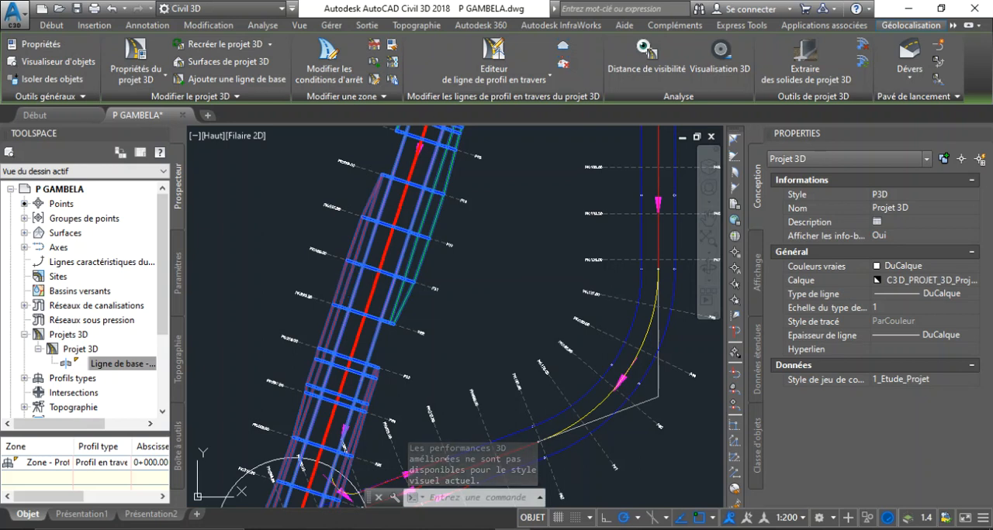
{"action": "right_click", "coordinate": [352, 272]}
{"action": "mouse_move", "coordinate": [357, 273]}
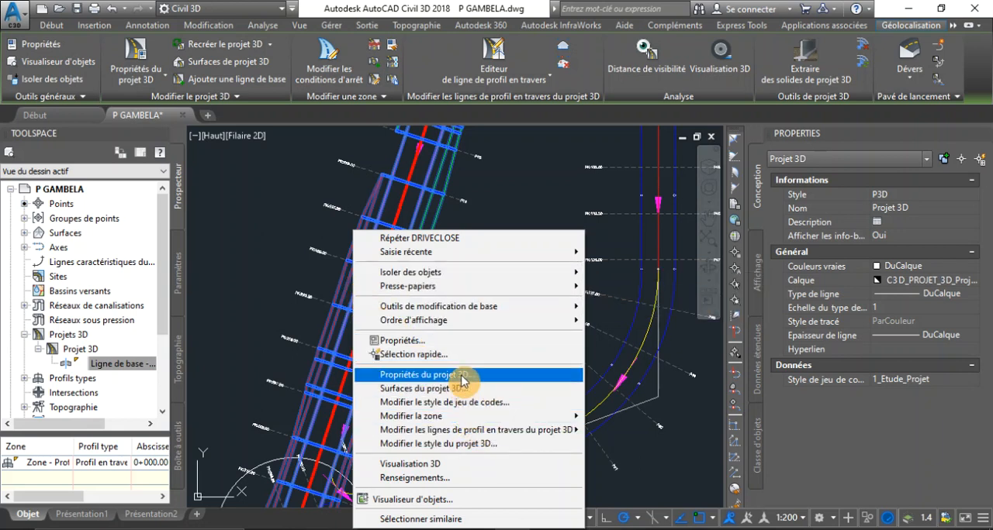
{"action": "left_click", "coordinate": [453, 394]}
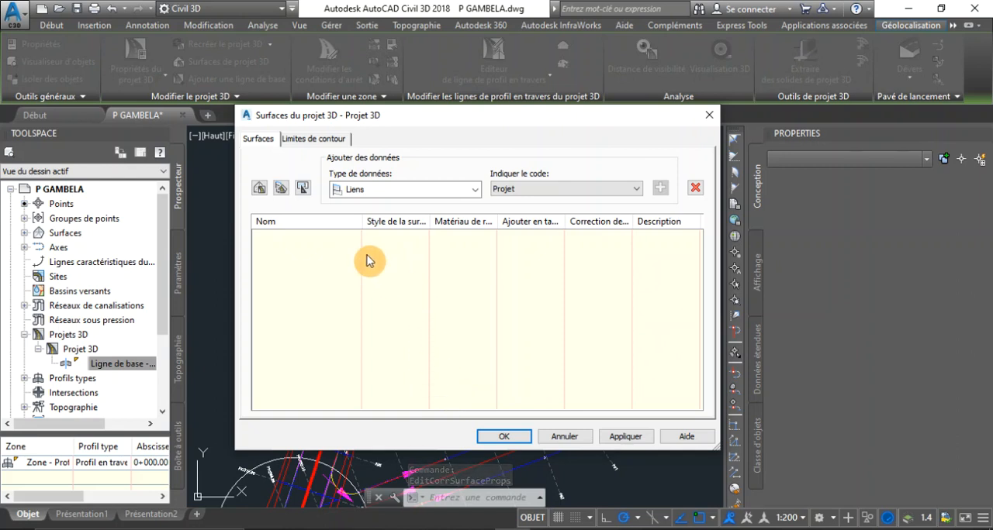
Step: Shorten the naming template for corridor surfaces to the prefix "Surface - " and confirm it
{"action": "left_click", "coordinate": [303, 187]}
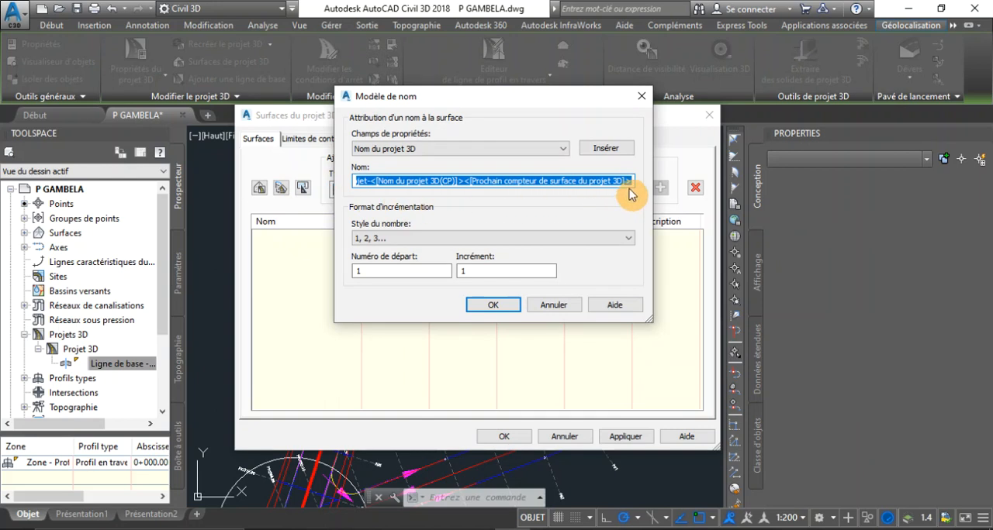
{"action": "left_click_drag", "start_coordinate": [627, 181], "coordinate": [403, 181]}
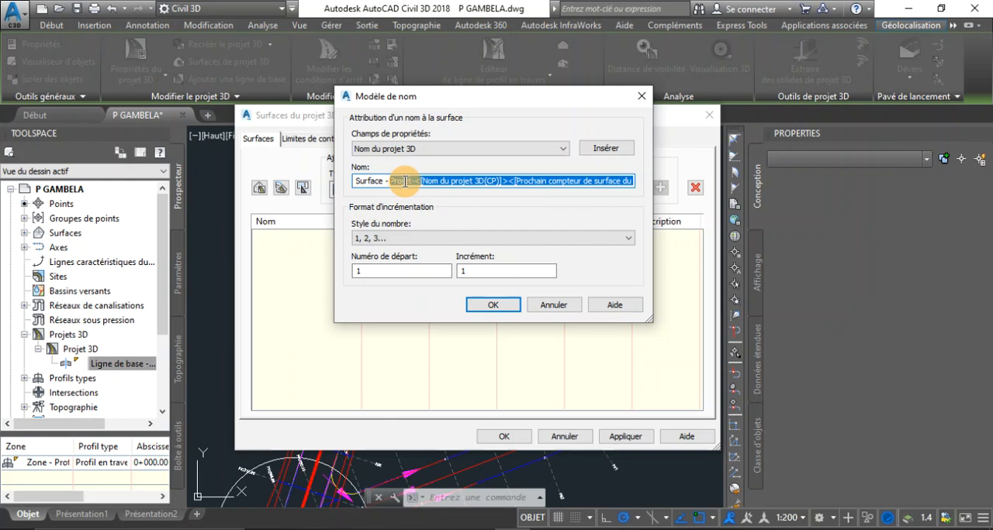
{"action": "key", "text": "BackSpace"}
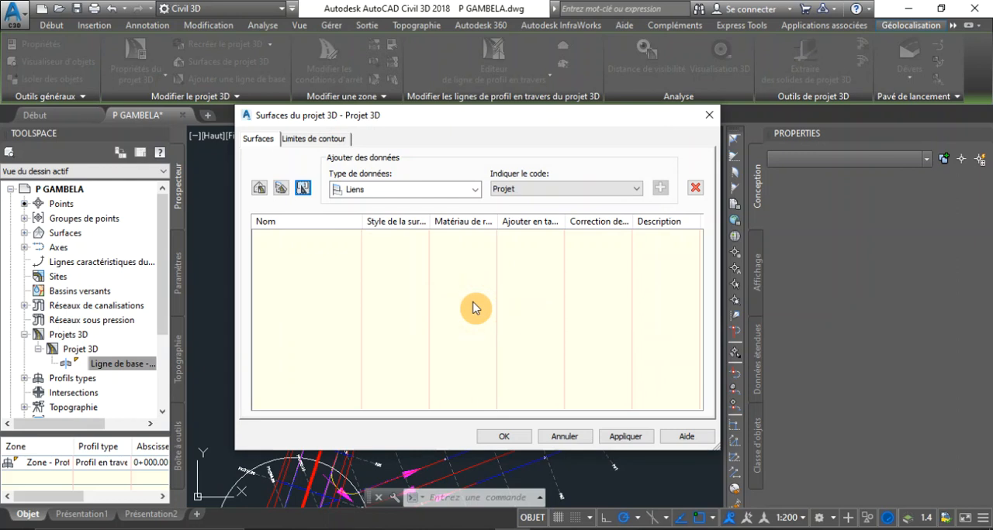
Step: Create a first corridor surface and name it Surface - Projet
{"action": "left_click", "coordinate": [261, 189]}
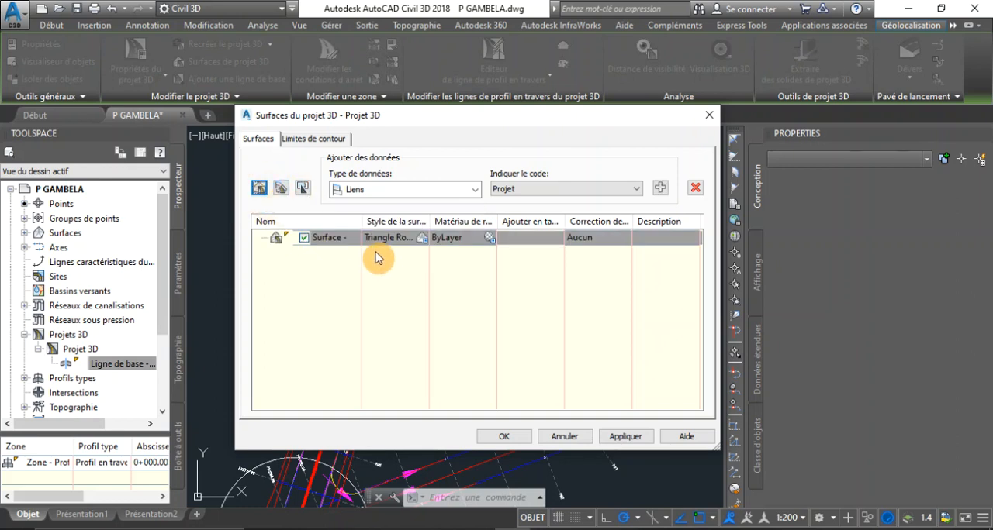
{"action": "left_click", "coordinate": [344, 240]}
{"action": "left_click", "coordinate": [353, 239]}
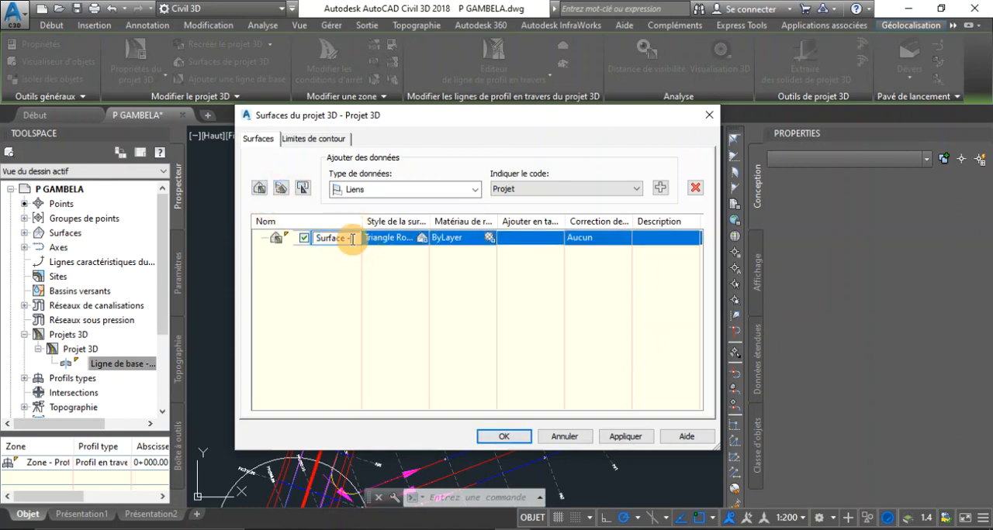
{"action": "key", "text": "Caps_Lock"}
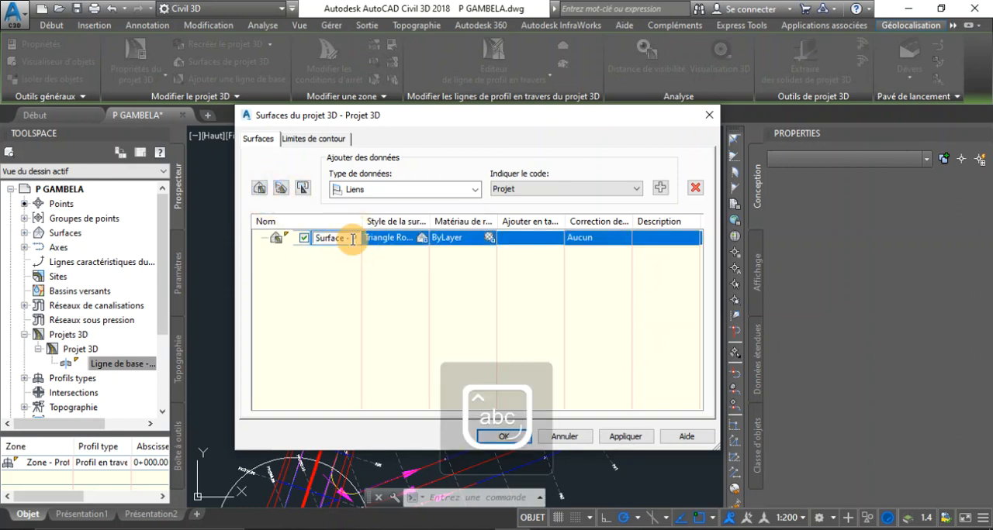
{"action": "type", "text": "Projet"}
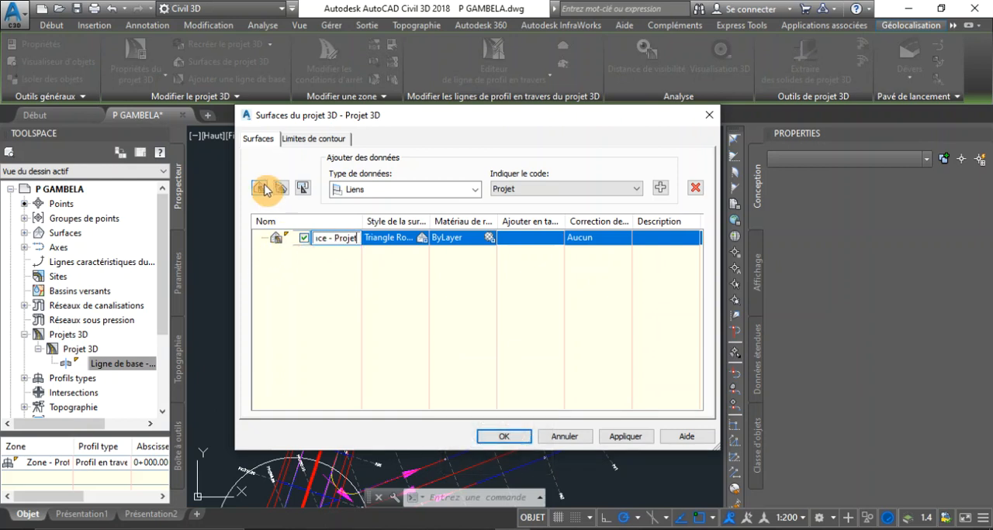
Step: Create a second corridor surface and name it Surface - Assise de Terrassement
{"action": "left_click", "coordinate": [259, 191]}
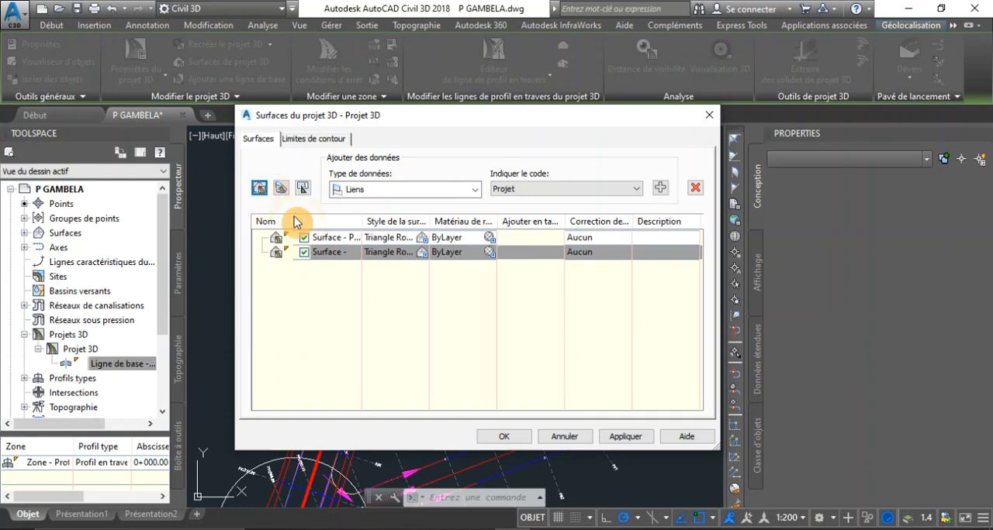
{"action": "left_click", "coordinate": [353, 253]}
{"action": "left_click", "coordinate": [353, 256]}
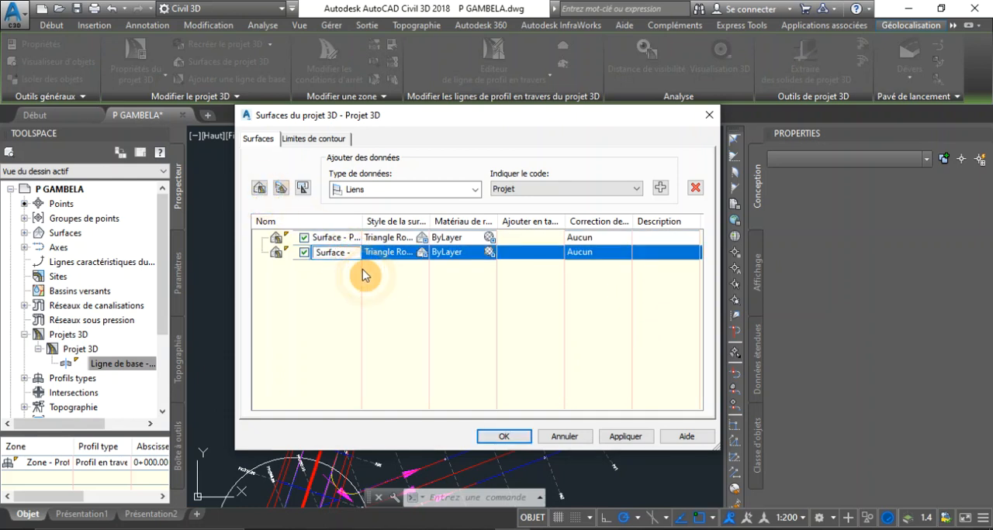
{"action": "key", "text": "BackSpace"}
{"action": "key", "text": "BackSpace"}
{"action": "key", "text": "BackSpace"}
{"action": "key", "text": "Caps_Lock"}
{"action": "type", "text": "A"}
{"action": "key", "text": "Caps_Lock"}
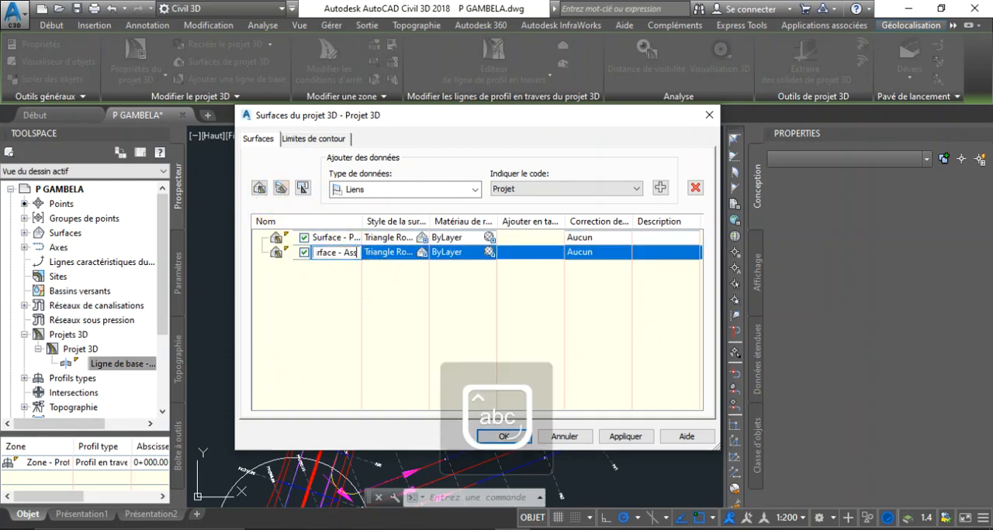
{"action": "type", "text": "ssise de"}
{"action": "key", "text": "Caps_Lock"}
{"action": "type", "text": "T"}
{"action": "type", "text": "errassement"}
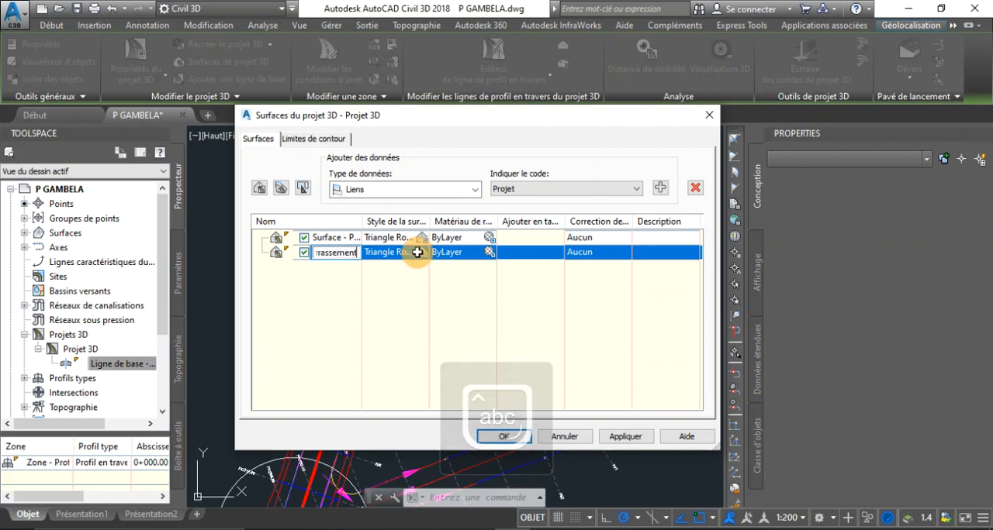
{"action": "left_click", "coordinate": [329, 234]}
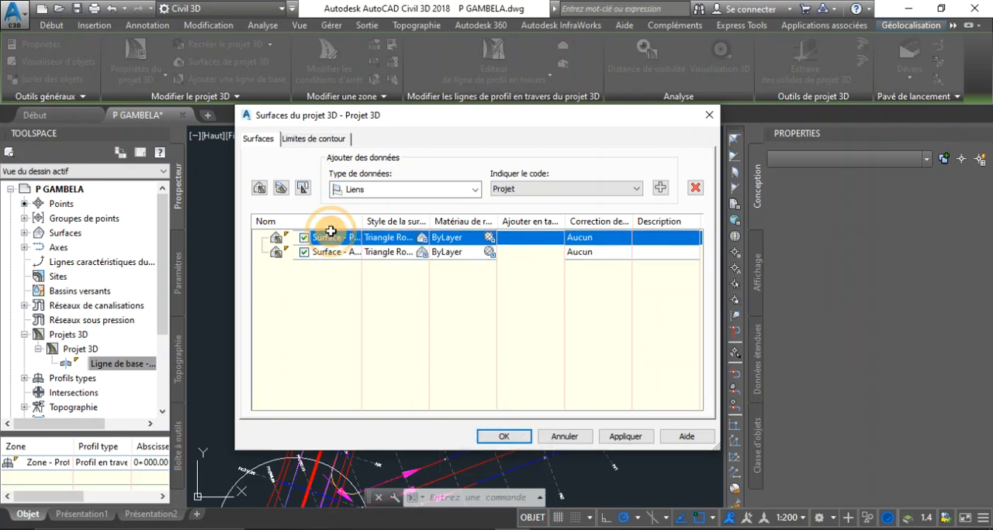
{"action": "left_click", "coordinate": [346, 253]}
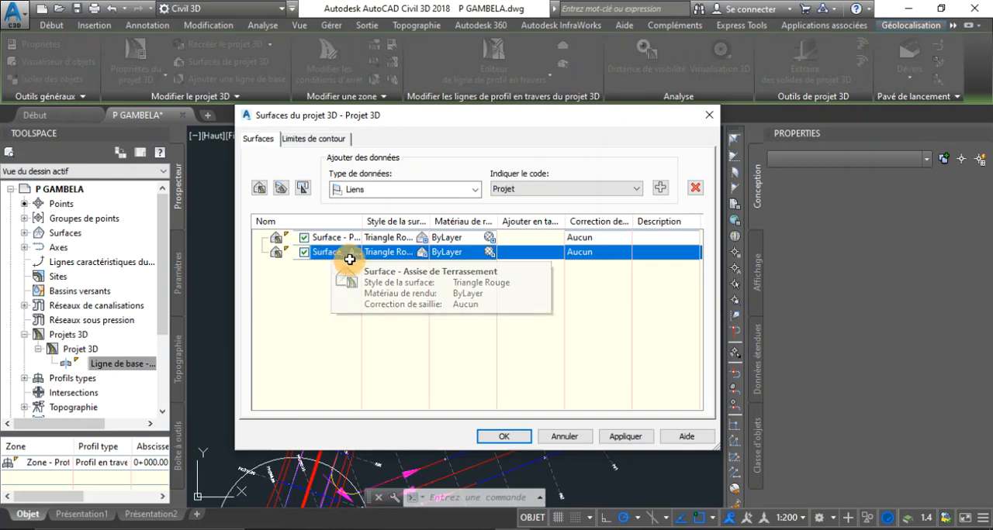
Step: Try to assign the link code Projet to the first surface and Assise des terrassements to the second
{"action": "left_click", "coordinate": [346, 237]}
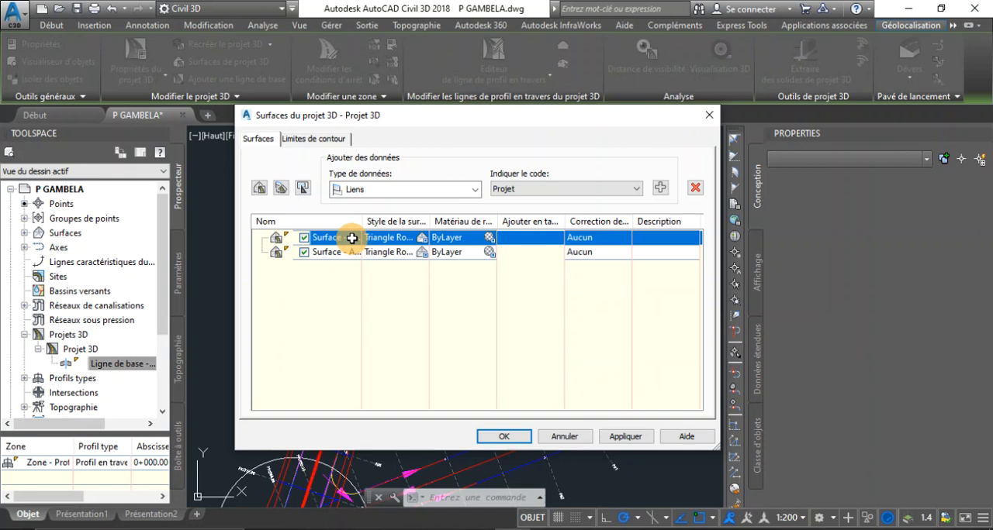
{"action": "left_click", "coordinate": [519, 191]}
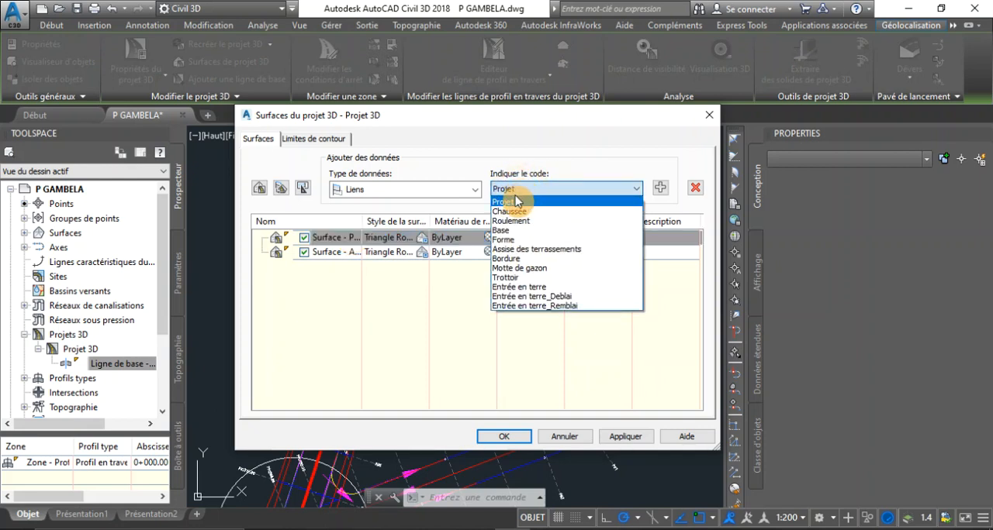
{"action": "left_click", "coordinate": [508, 202]}
{"action": "left_click", "coordinate": [320, 255]}
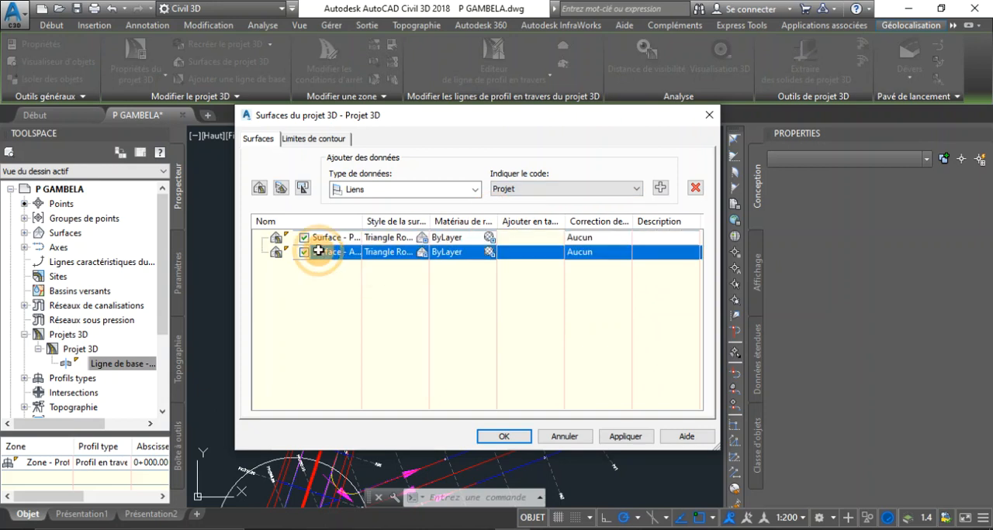
{"action": "left_click", "coordinate": [585, 190]}
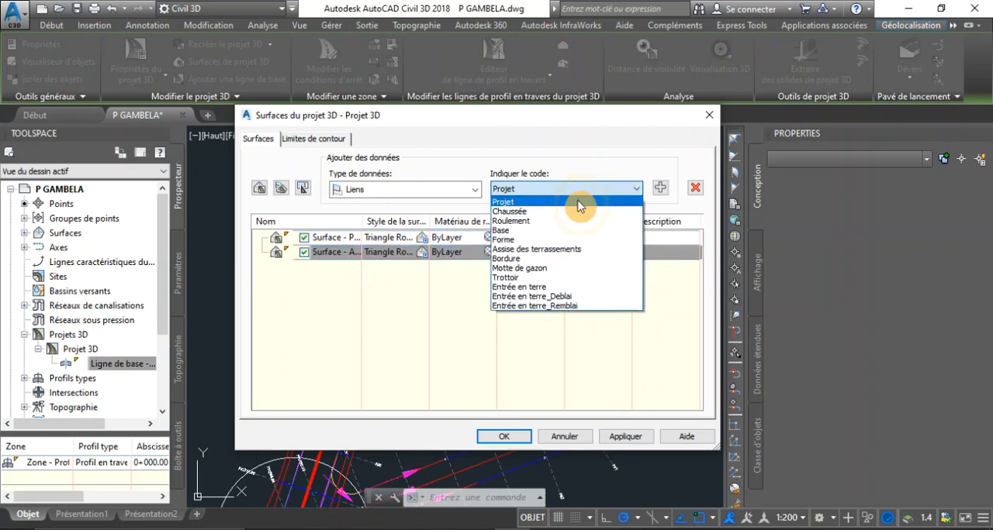
{"action": "left_click", "coordinate": [555, 251]}
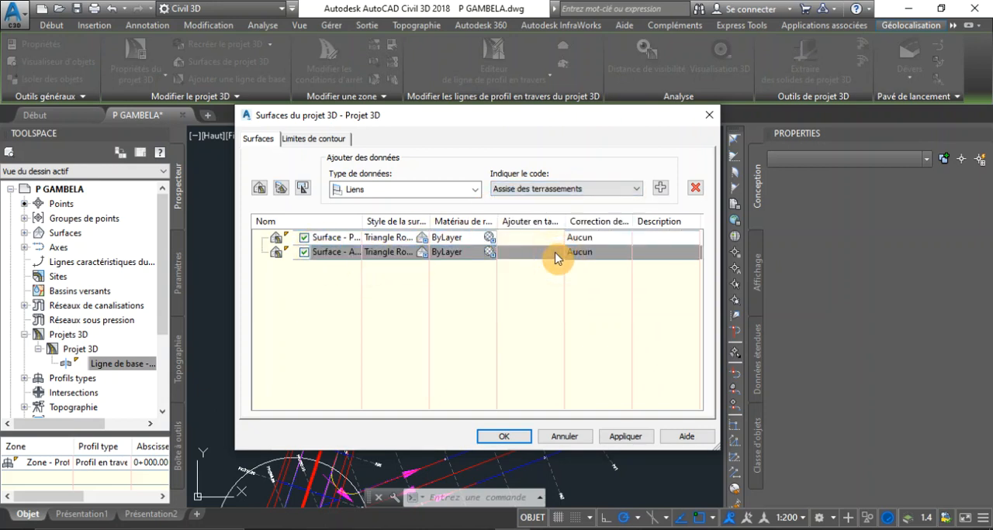
{"action": "left_click", "coordinate": [348, 239]}
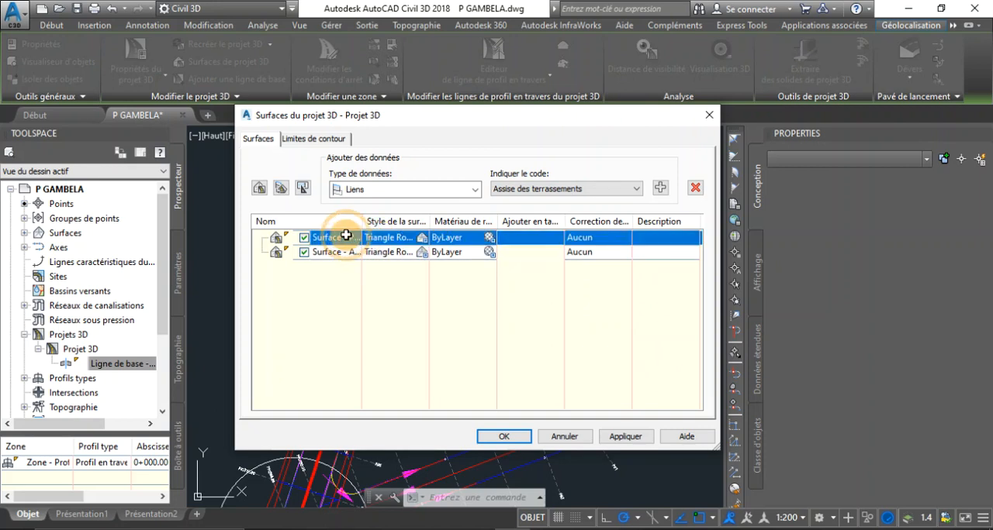
{"action": "right_click", "coordinate": [346, 236]}
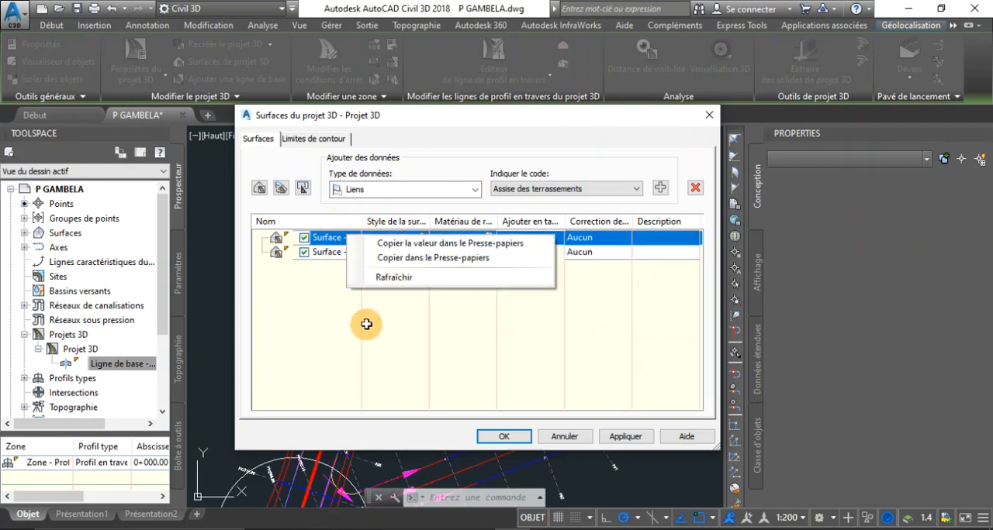
{"action": "left_click", "coordinate": [405, 339]}
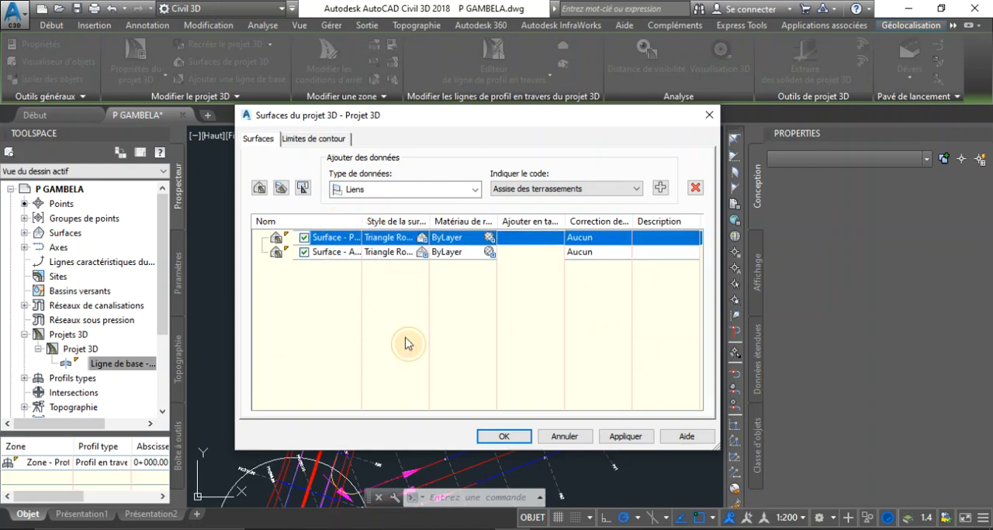
Step: Add the link code Projet as data to Surface - Projet
{"action": "left_click", "coordinate": [329, 237]}
{"action": "left_click", "coordinate": [605, 198]}
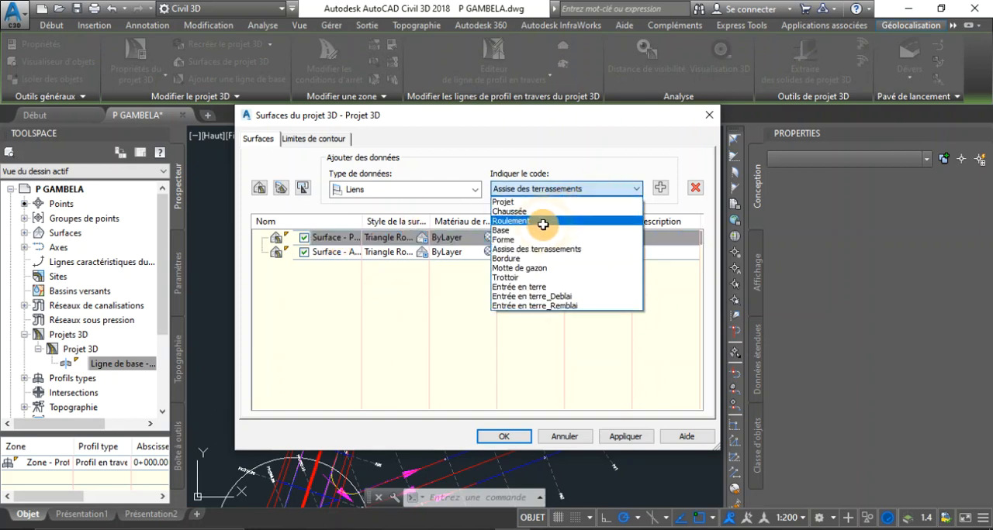
{"action": "left_click", "coordinate": [516, 210]}
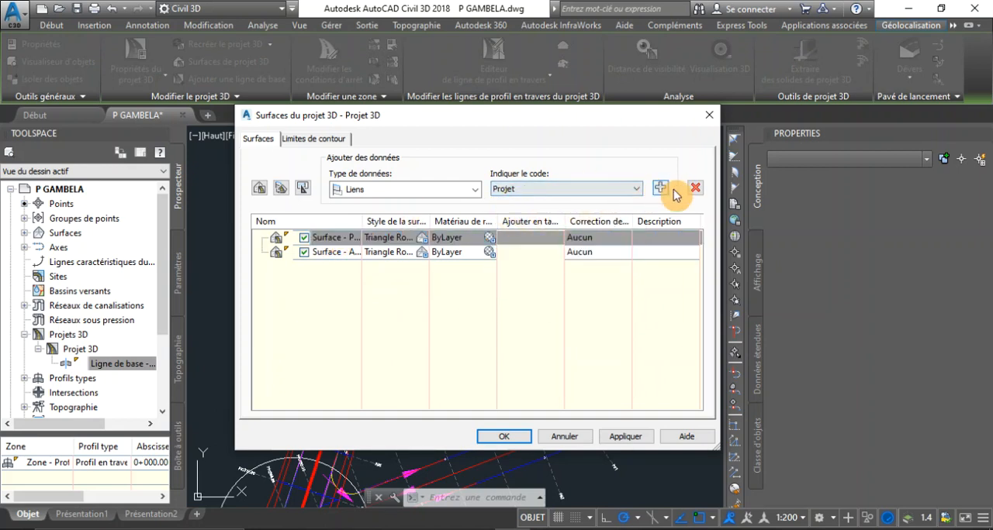
{"action": "left_click", "coordinate": [660, 190]}
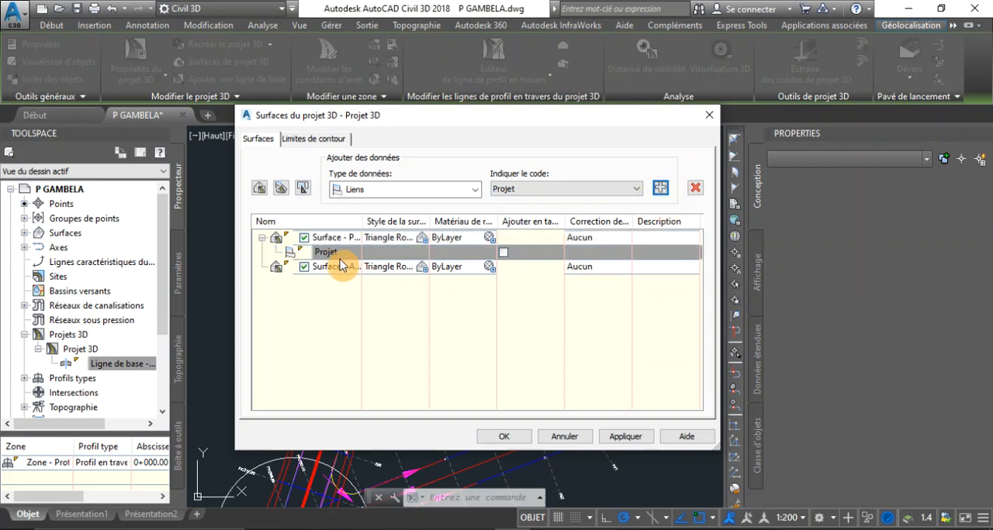
Step: Add the link code Assise des terrassements as data to Surface - Assise de Terrassement
{"action": "left_click", "coordinate": [332, 267]}
{"action": "left_click", "coordinate": [625, 194]}
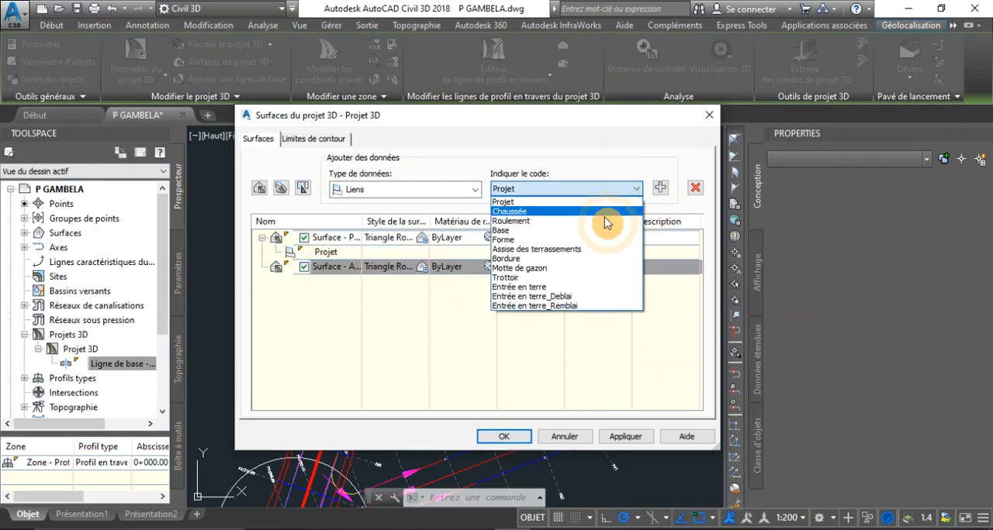
{"action": "left_click", "coordinate": [581, 252]}
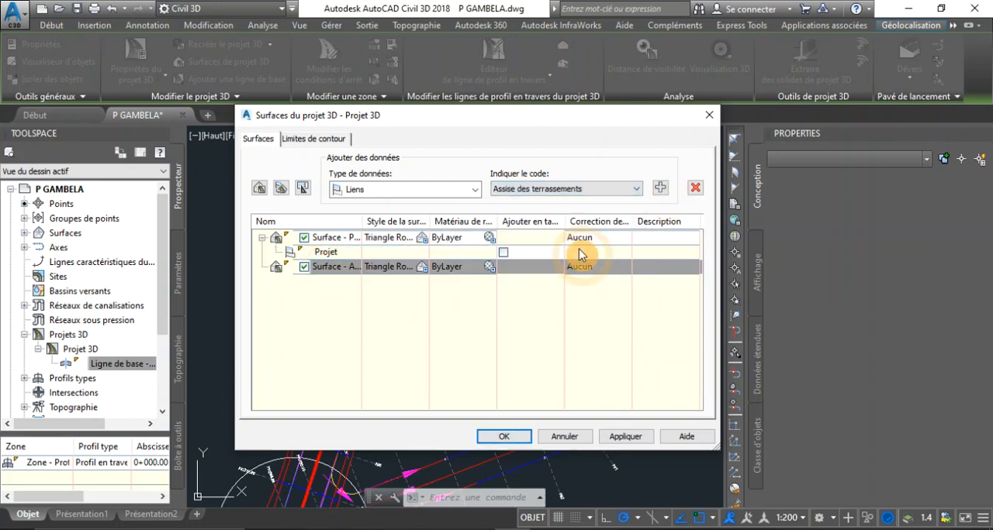
{"action": "left_click", "coordinate": [660, 190]}
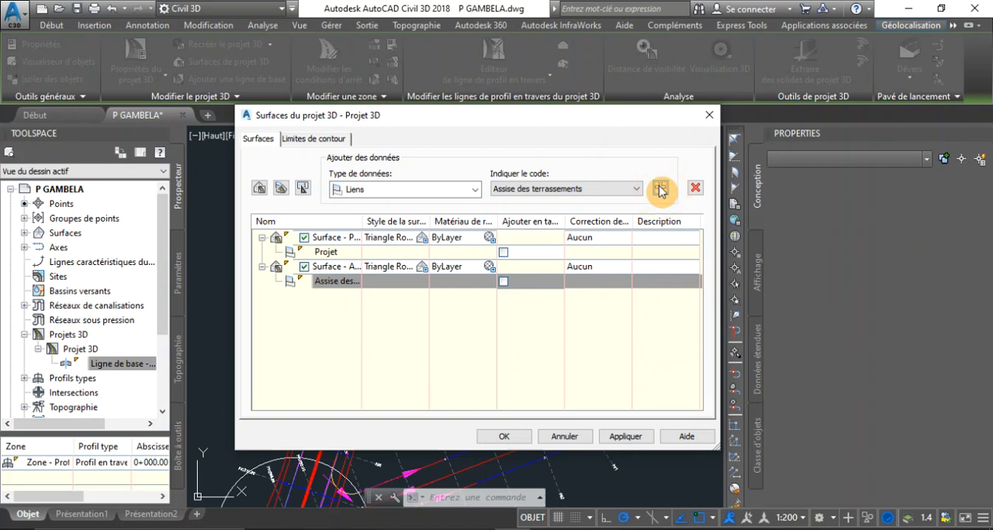
Step: Add the corridor extents as the outer boundary of Surface - Projet
{"action": "left_click", "coordinate": [307, 141]}
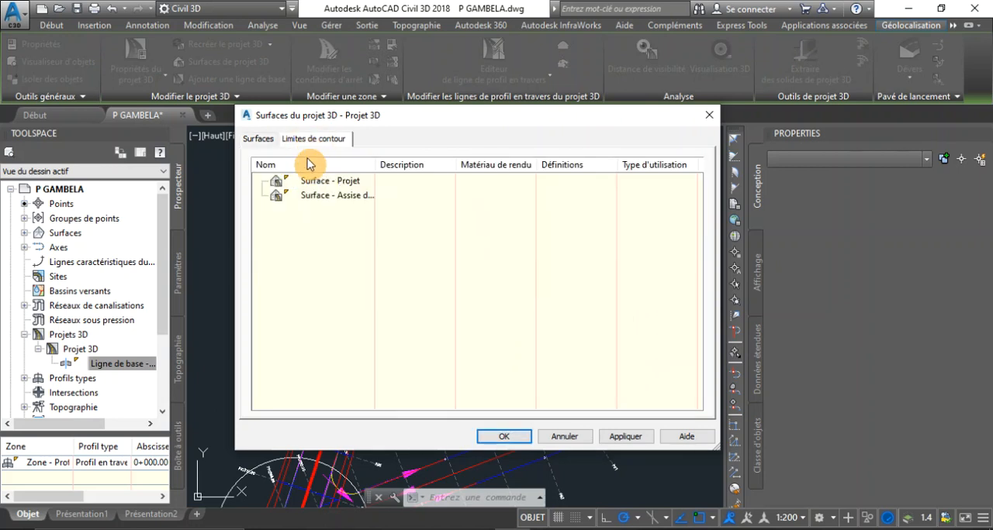
{"action": "left_click", "coordinate": [316, 182]}
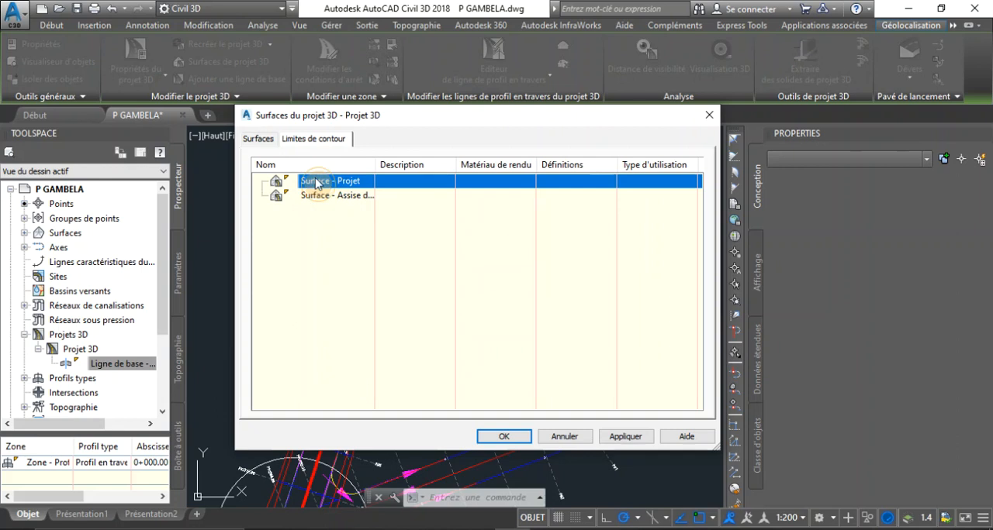
{"action": "right_click", "coordinate": [316, 181]}
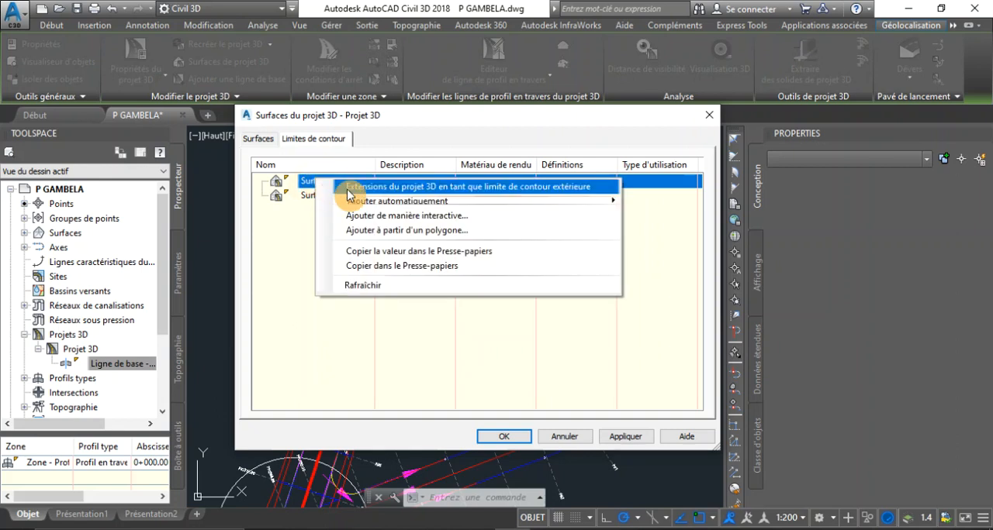
{"action": "left_click", "coordinate": [348, 188]}
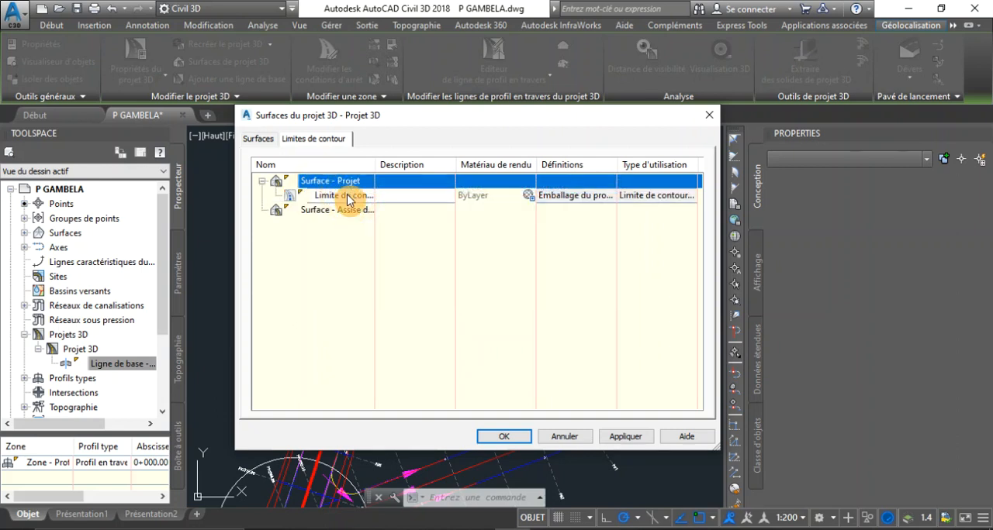
Step: Add the corridor extents as the outer boundary of Surface - Assise de Terrassement
{"action": "left_click", "coordinate": [339, 211]}
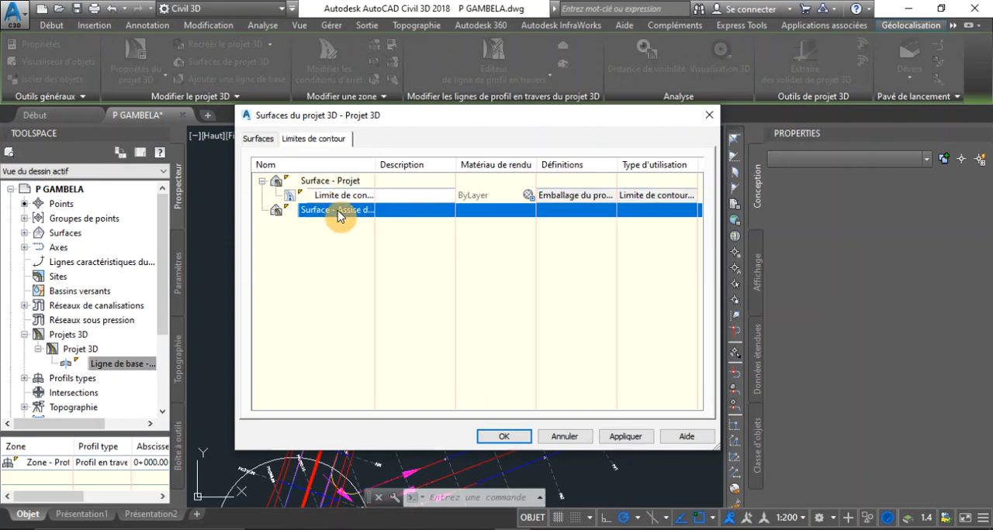
{"action": "right_click", "coordinate": [338, 215]}
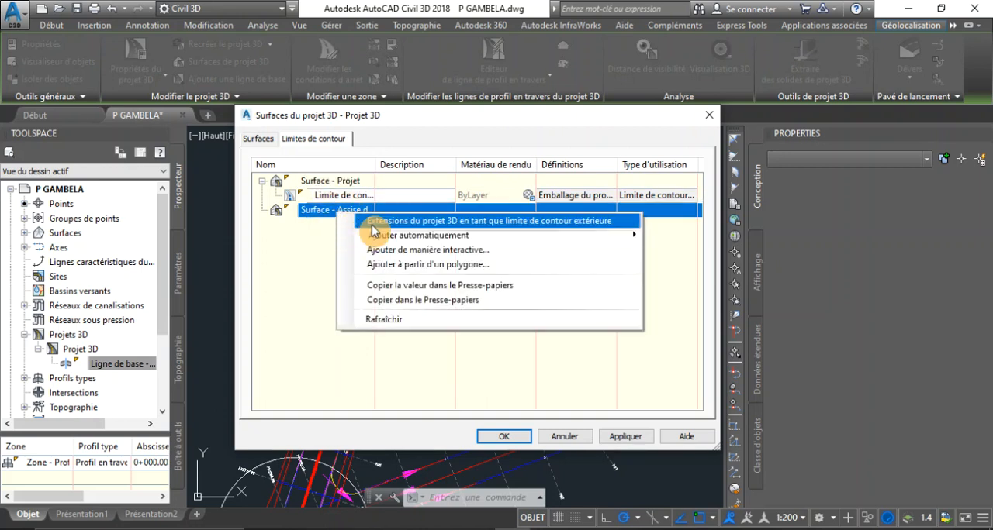
{"action": "left_click", "coordinate": [363, 217]}
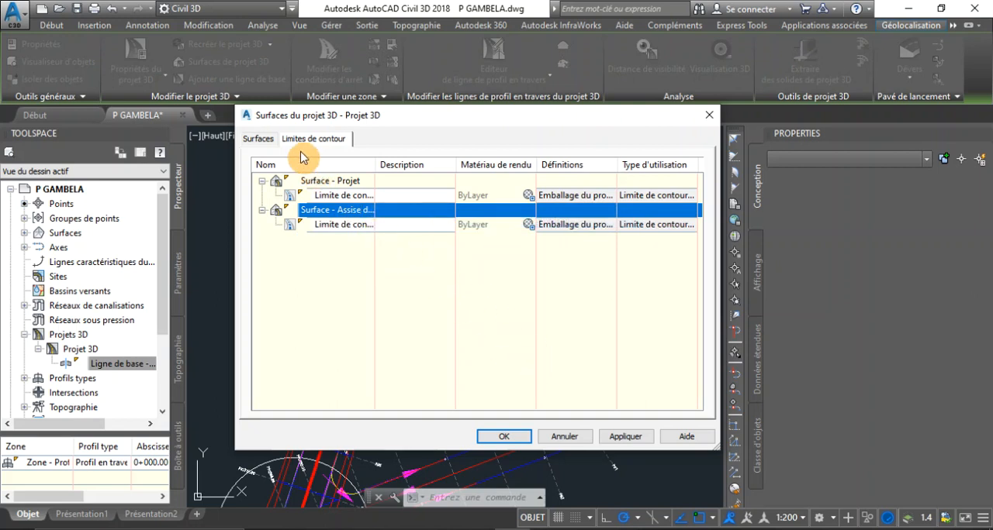
Step: Apply the surface definitions, rebuild the corridor Projet 3D and close the corridor surfaces dialog
{"action": "left_click", "coordinate": [263, 141]}
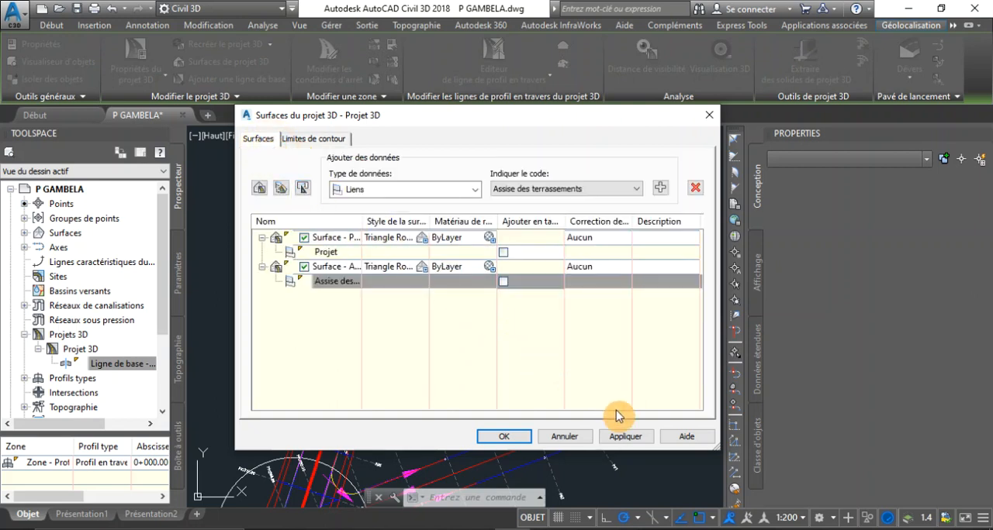
{"action": "left_click", "coordinate": [625, 437]}
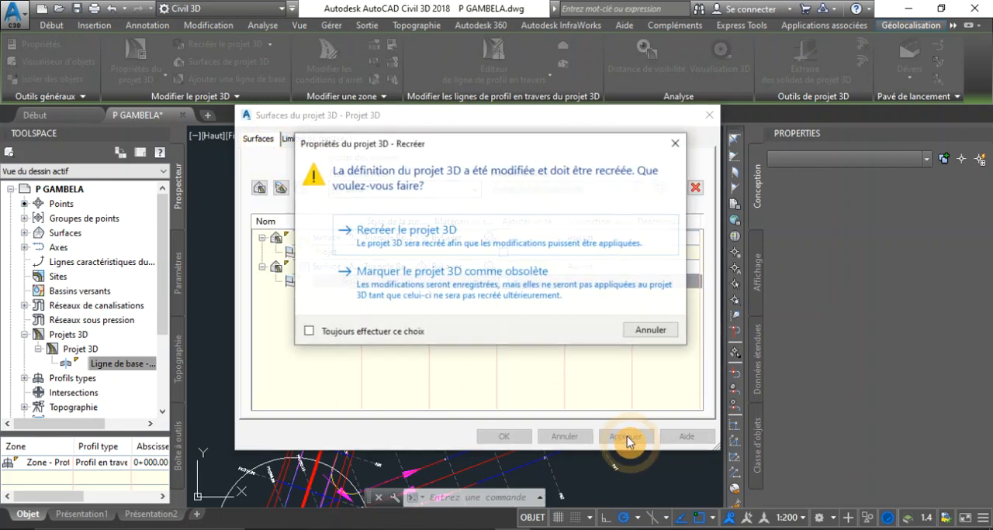
{"action": "left_click", "coordinate": [456, 238]}
{"action": "left_click", "coordinate": [503, 437]}
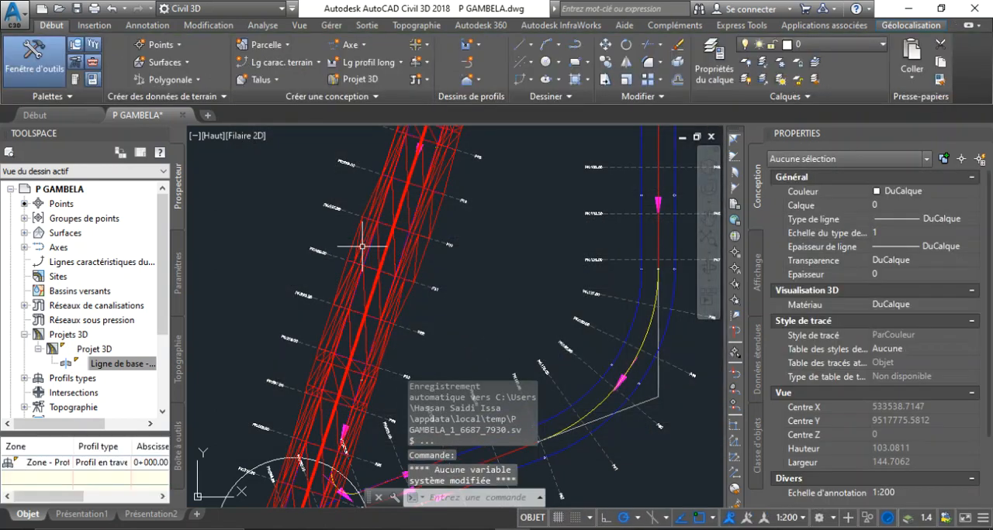
Step: Examine the triangulation and outer boundary of the rebuilt corridor surfaces along Axe - Gambela, including around profile P22
{"action": "scroll", "coordinate": [408, 271], "scroll_direction": "up", "scroll_amount": 4}
{"action": "scroll", "coordinate": [419, 273], "scroll_direction": "down", "scroll_amount": 2}
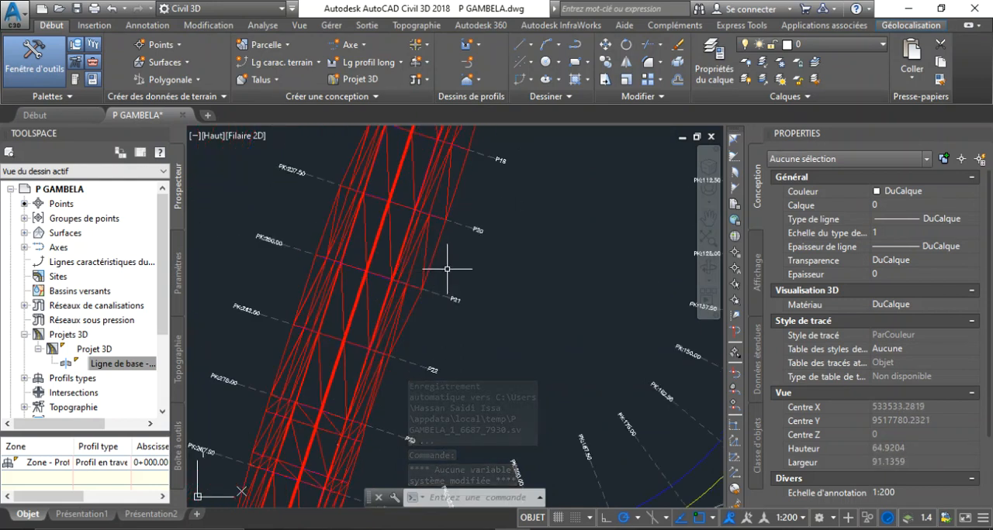
{"action": "scroll", "coordinate": [437, 266], "scroll_direction": "down", "scroll_amount": 8}
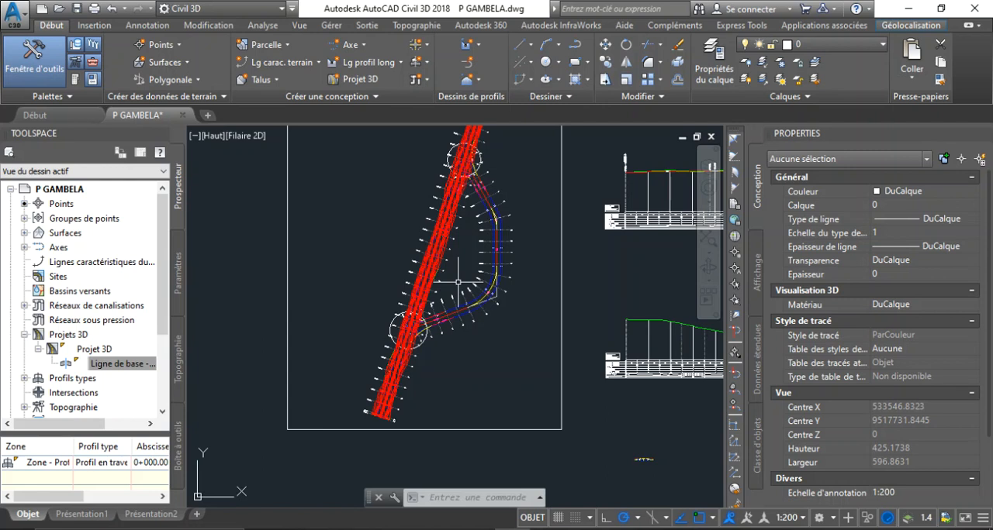
{"action": "scroll", "coordinate": [442, 284], "scroll_direction": "up", "scroll_amount": 2}
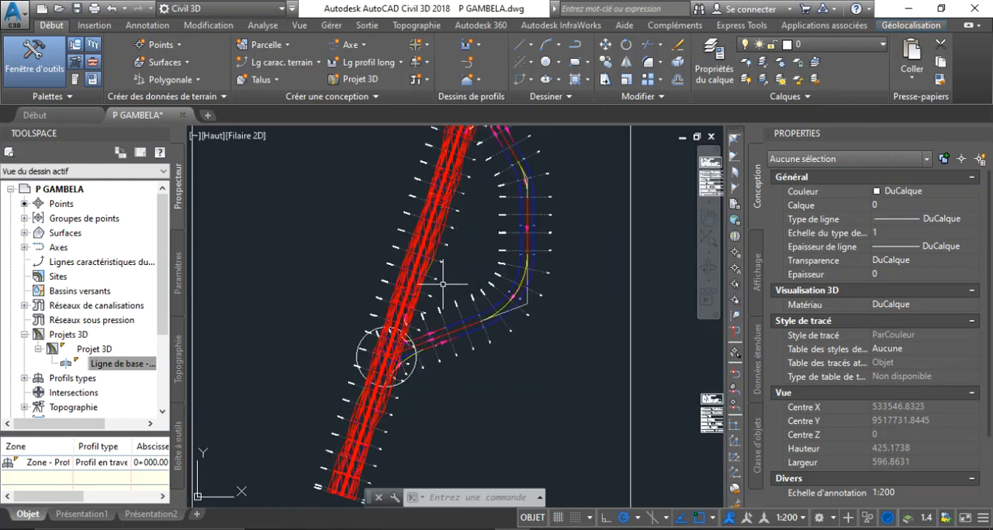
{"action": "scroll", "coordinate": [442, 284], "scroll_direction": "up", "scroll_amount": 5}
{"action": "scroll", "coordinate": [343, 231], "scroll_direction": "up", "scroll_amount": 3}
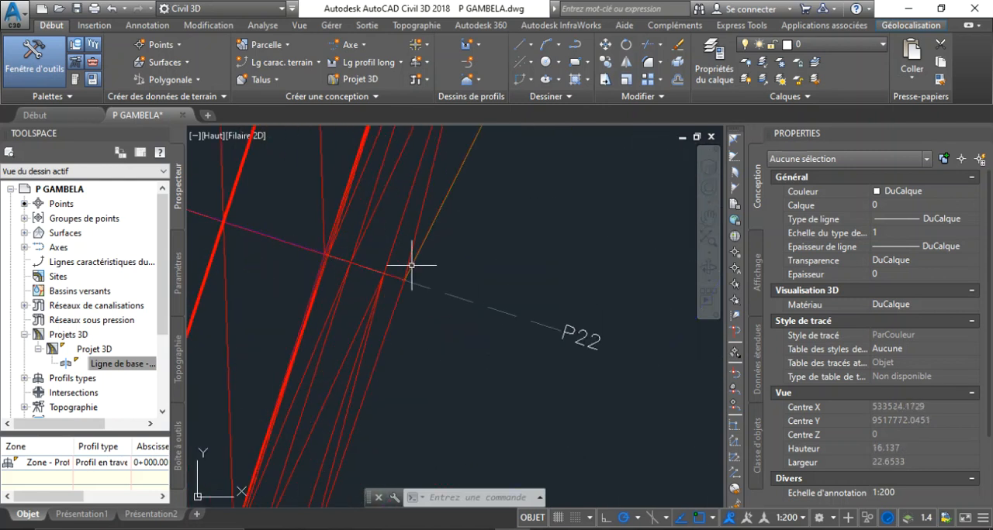
{"action": "scroll", "coordinate": [445, 277], "scroll_direction": "down", "scroll_amount": 3}
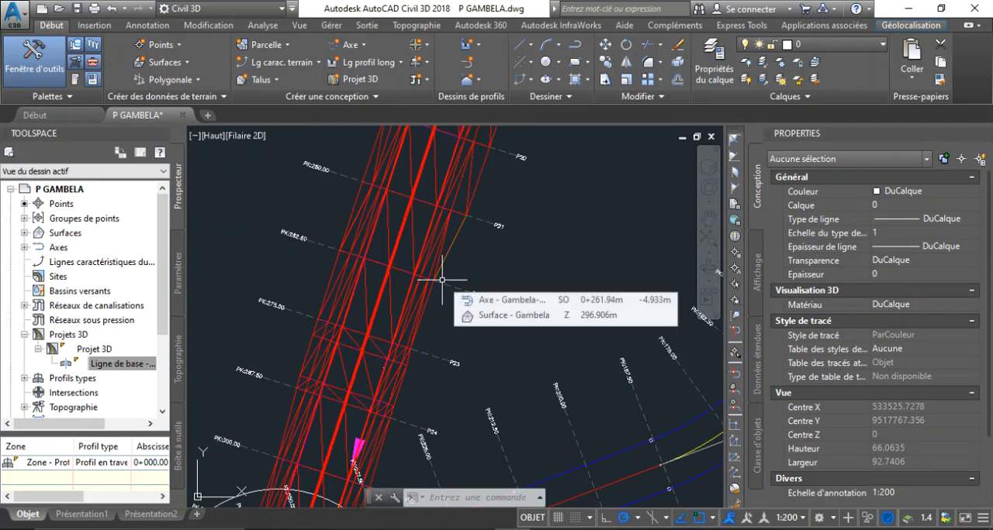
{"action": "scroll", "coordinate": [491, 318], "scroll_direction": "down", "scroll_amount": 4}
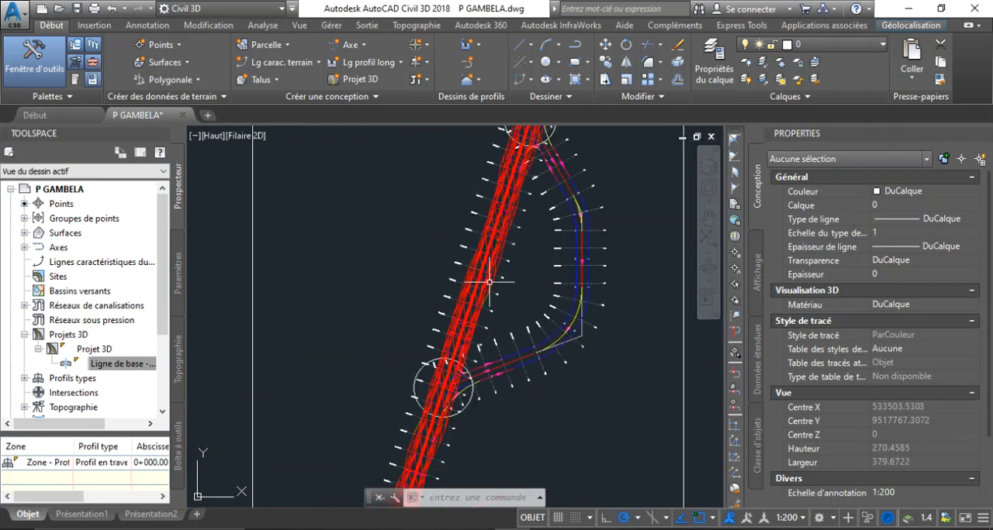
{"action": "scroll", "coordinate": [468, 313], "scroll_direction": "up", "scroll_amount": 4}
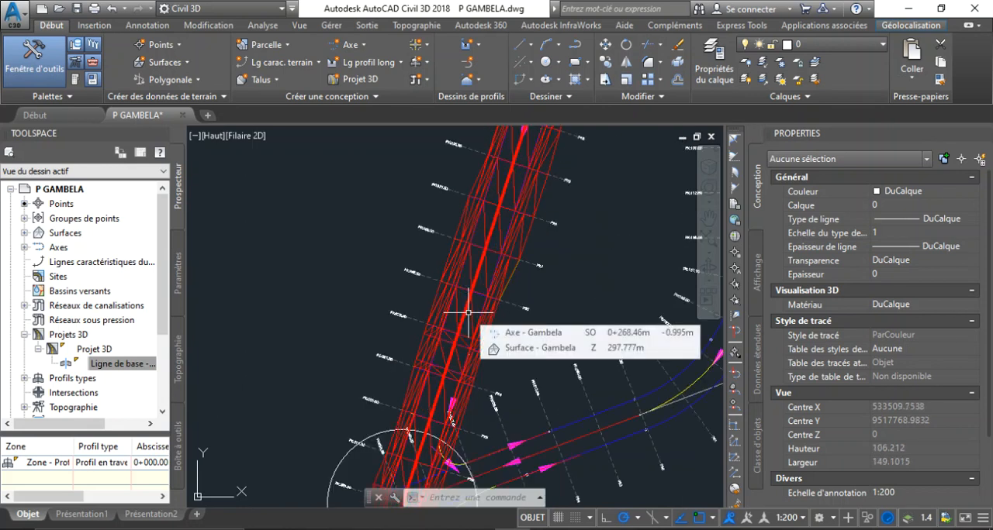